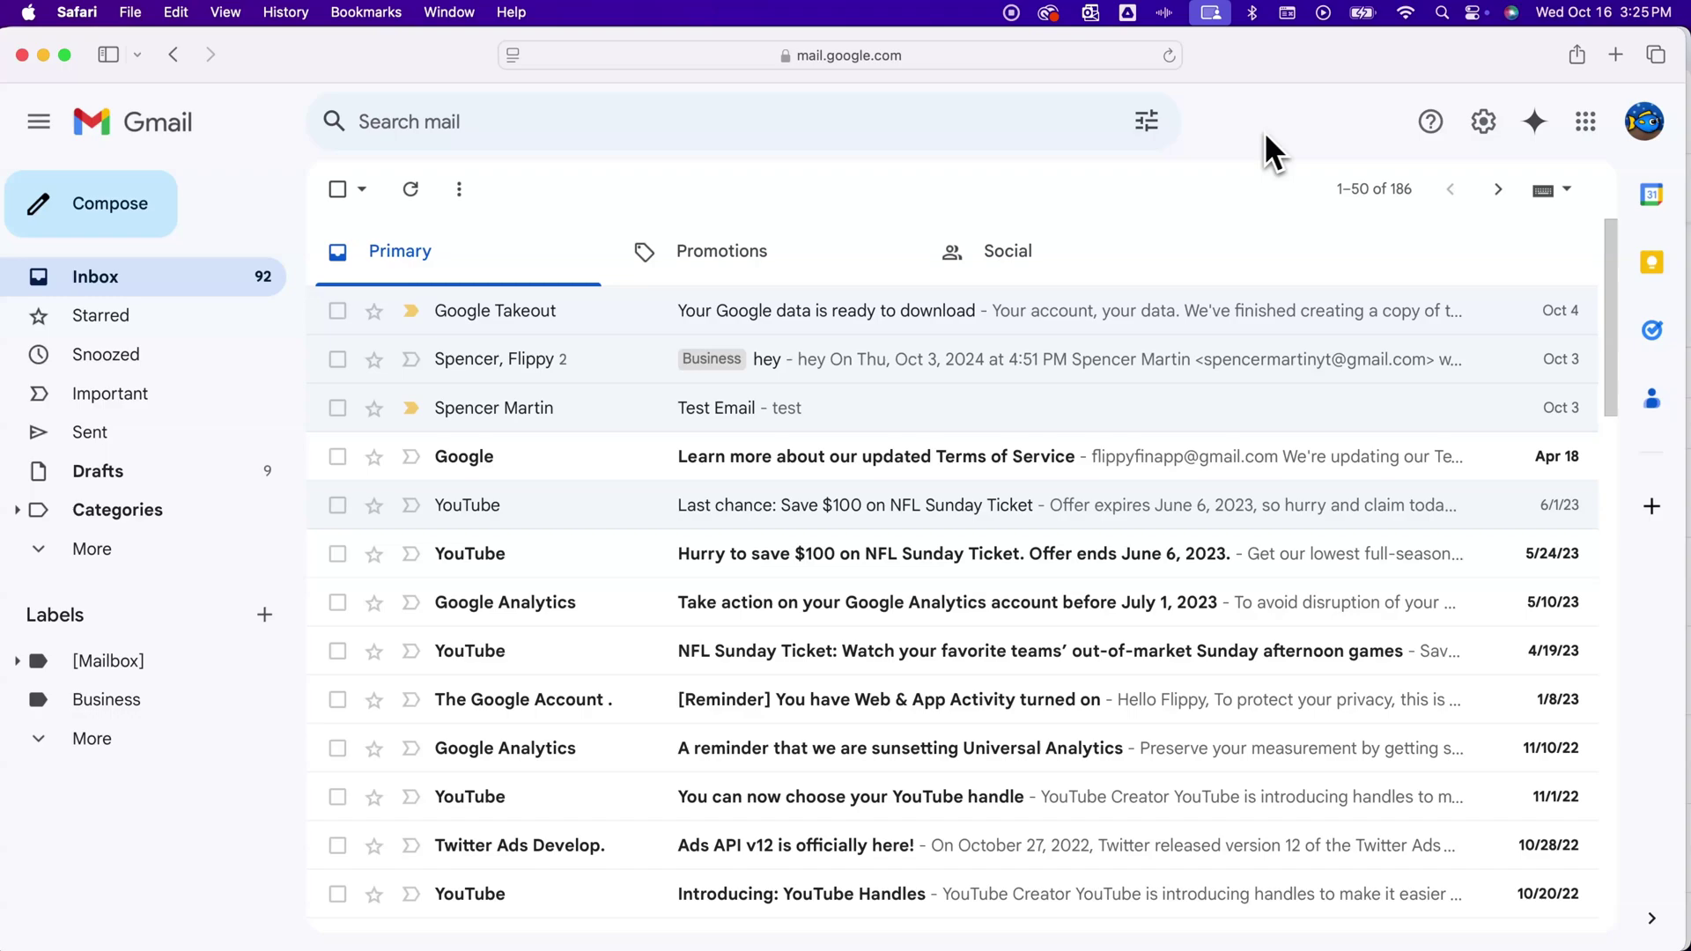
# Step: Bring up Gmail's recent search suggestions (is:unread, is:read) in the Search mail box
pyautogui.click(841, 131)
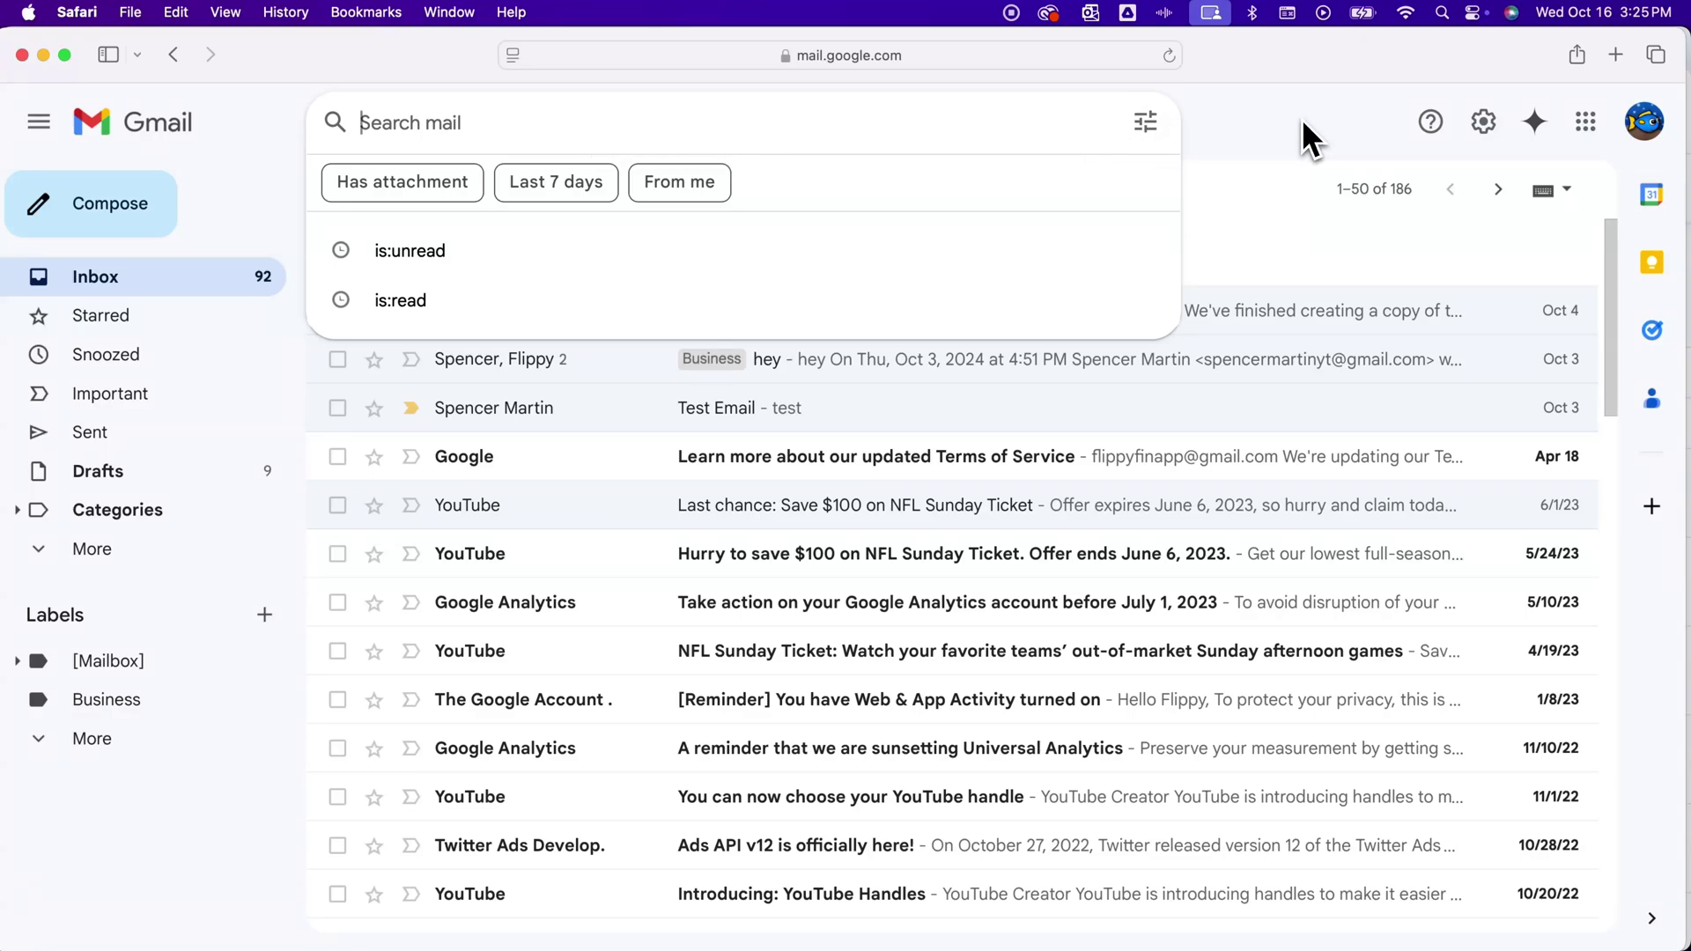
# Step: Go from the account panel to Google Account's Data & privacy history settings for Web & App Activity, Timeline and YouTube History
pyautogui.click(1643, 123)
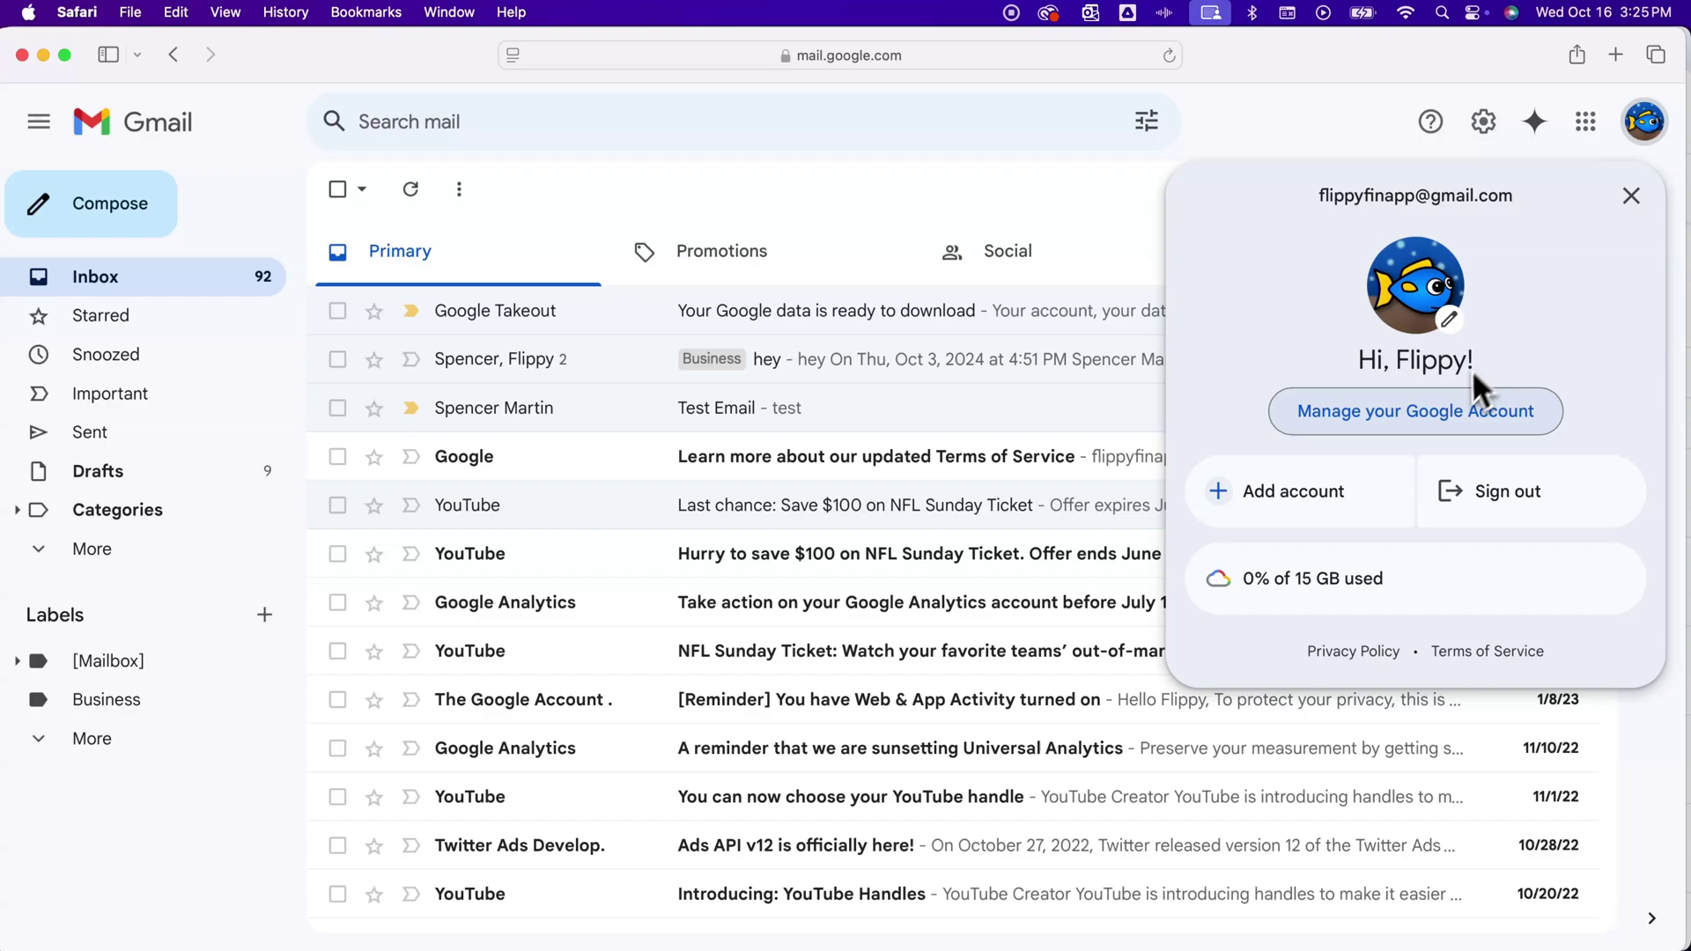
pyautogui.click(1447, 413)
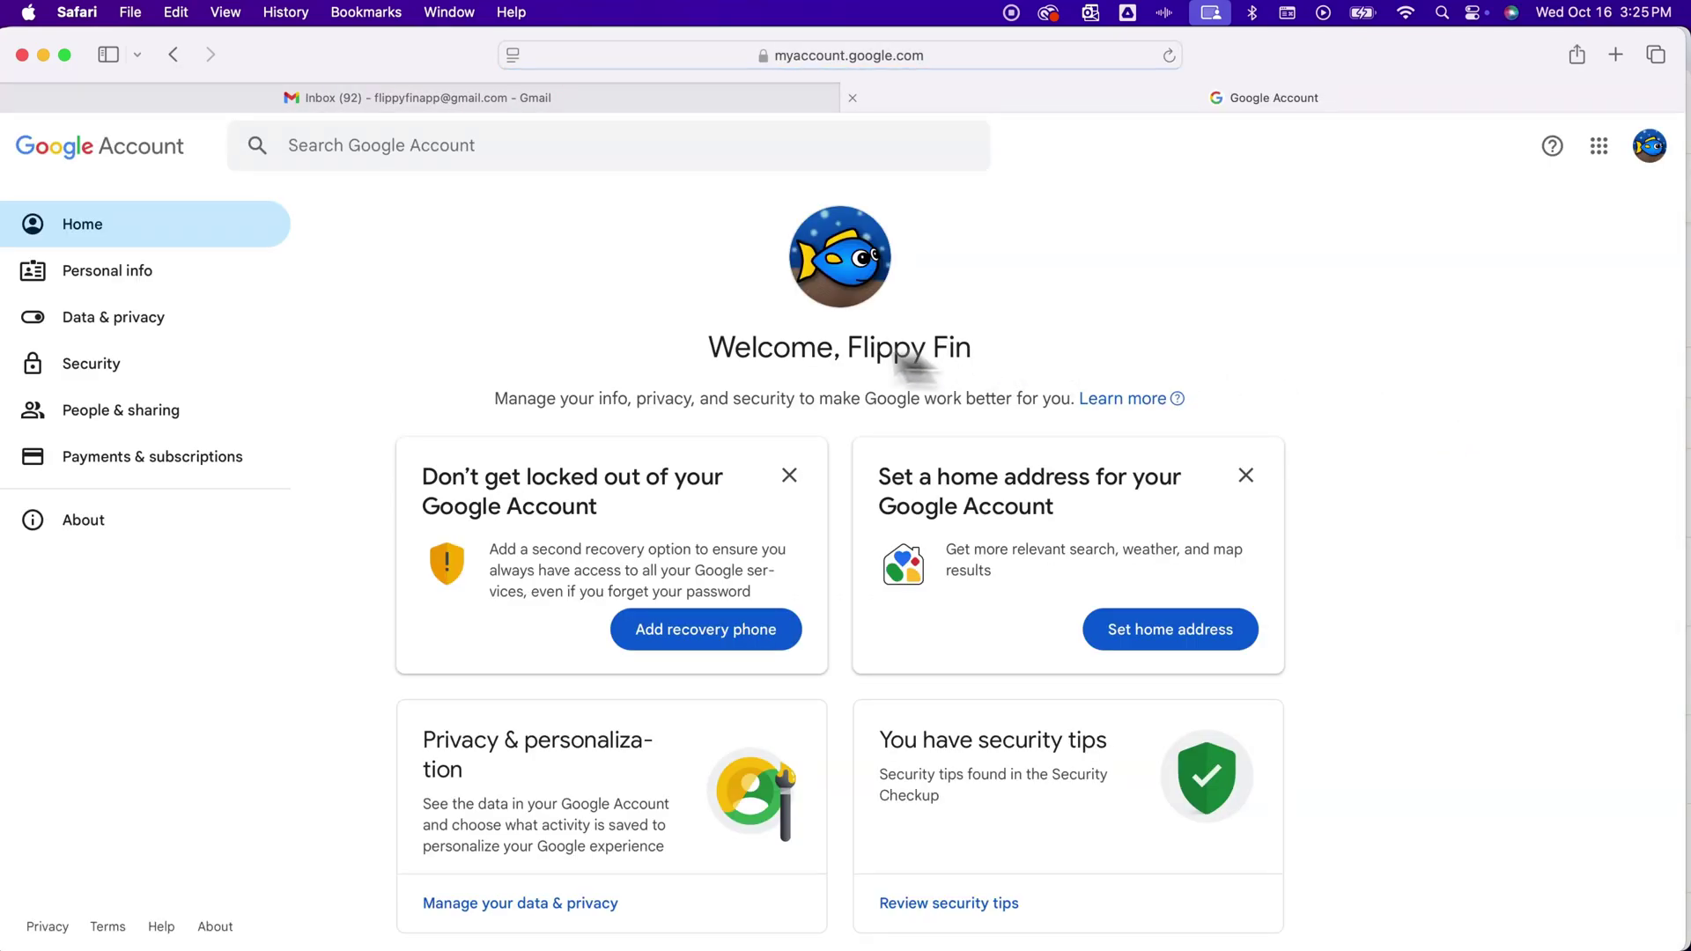
pyautogui.click(129, 318)
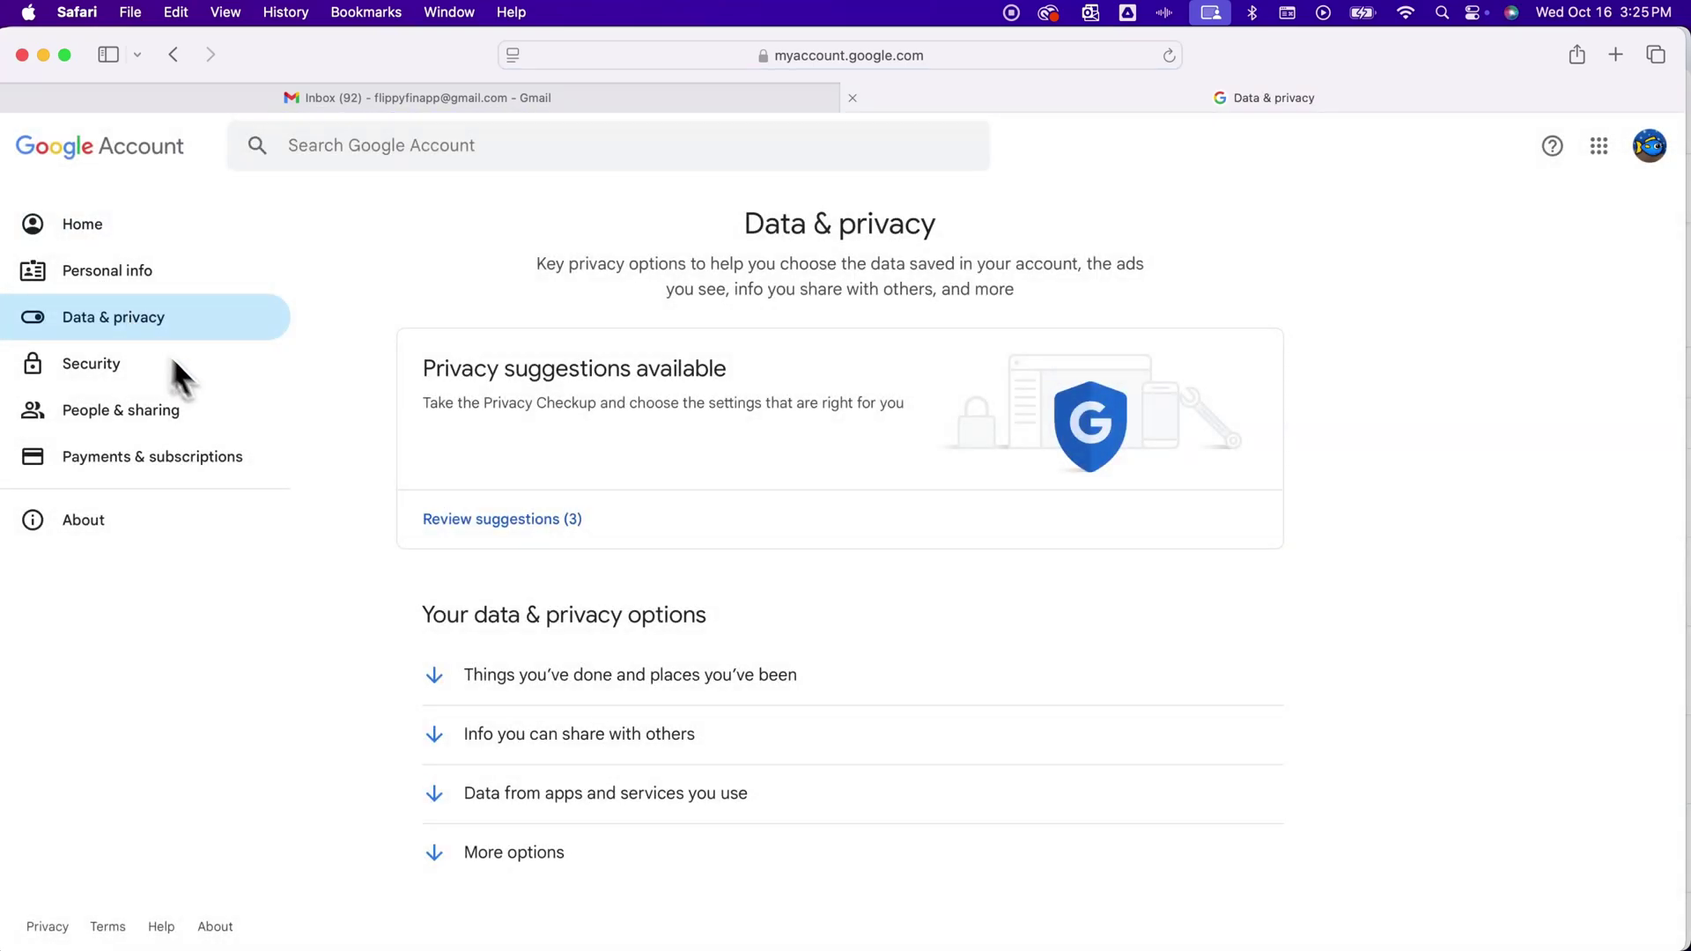
pyautogui.click(620, 676)
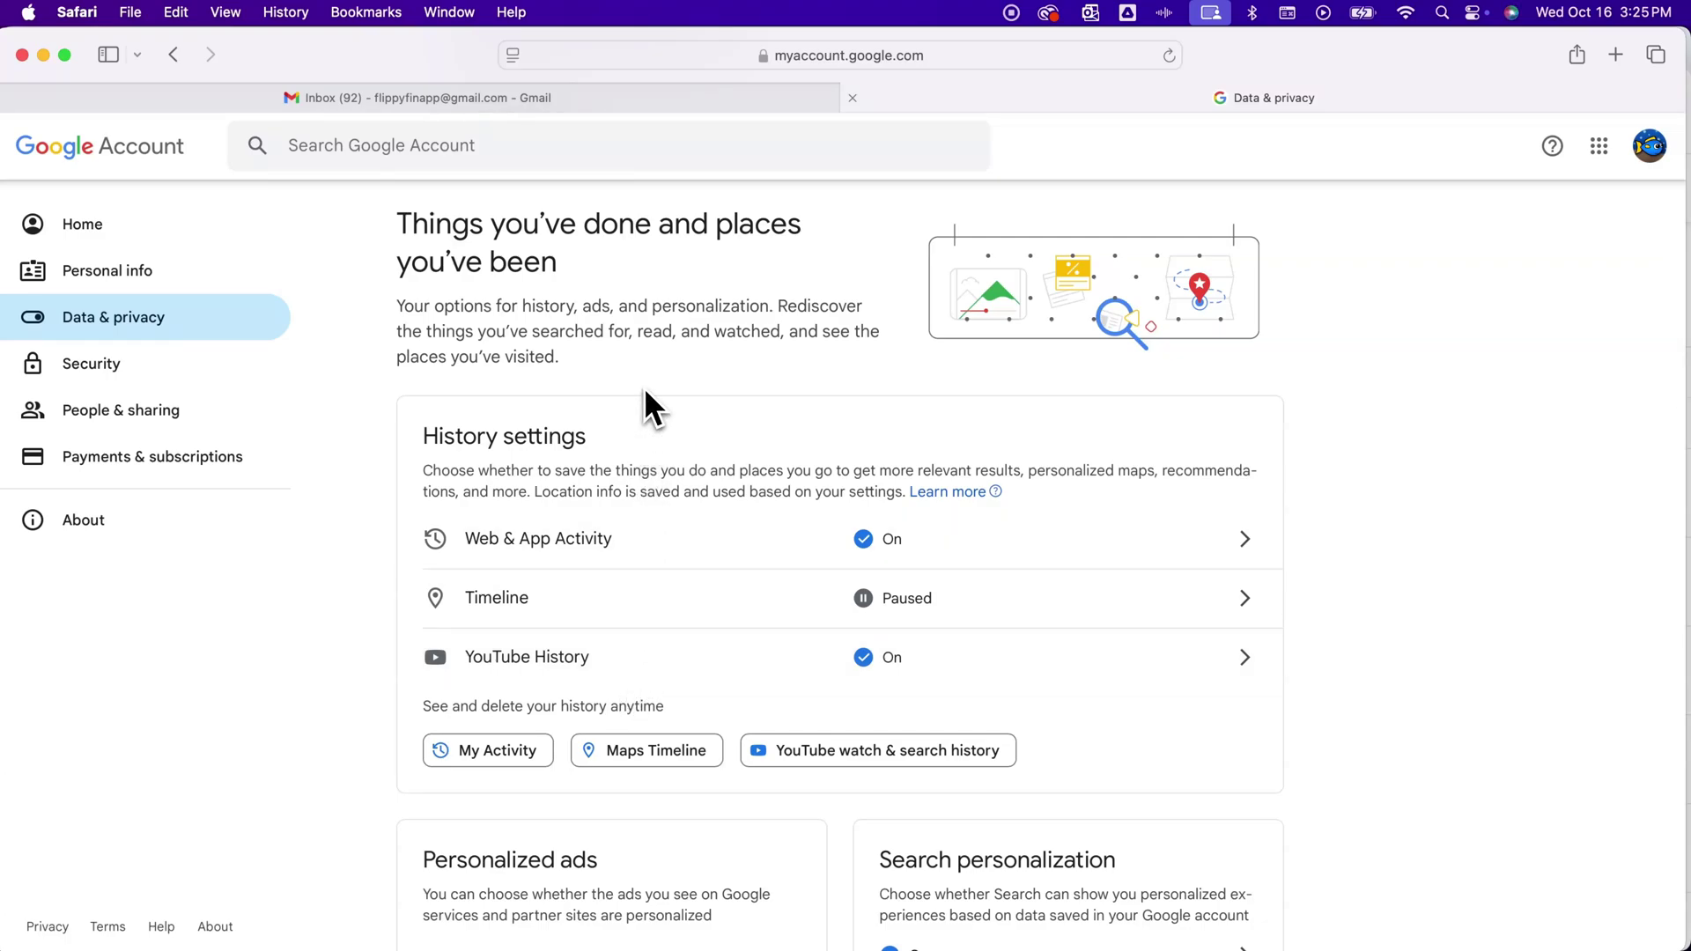
# Step: Open My Google Activity and scroll through yesterday's Search activity
pyautogui.click(498, 752)
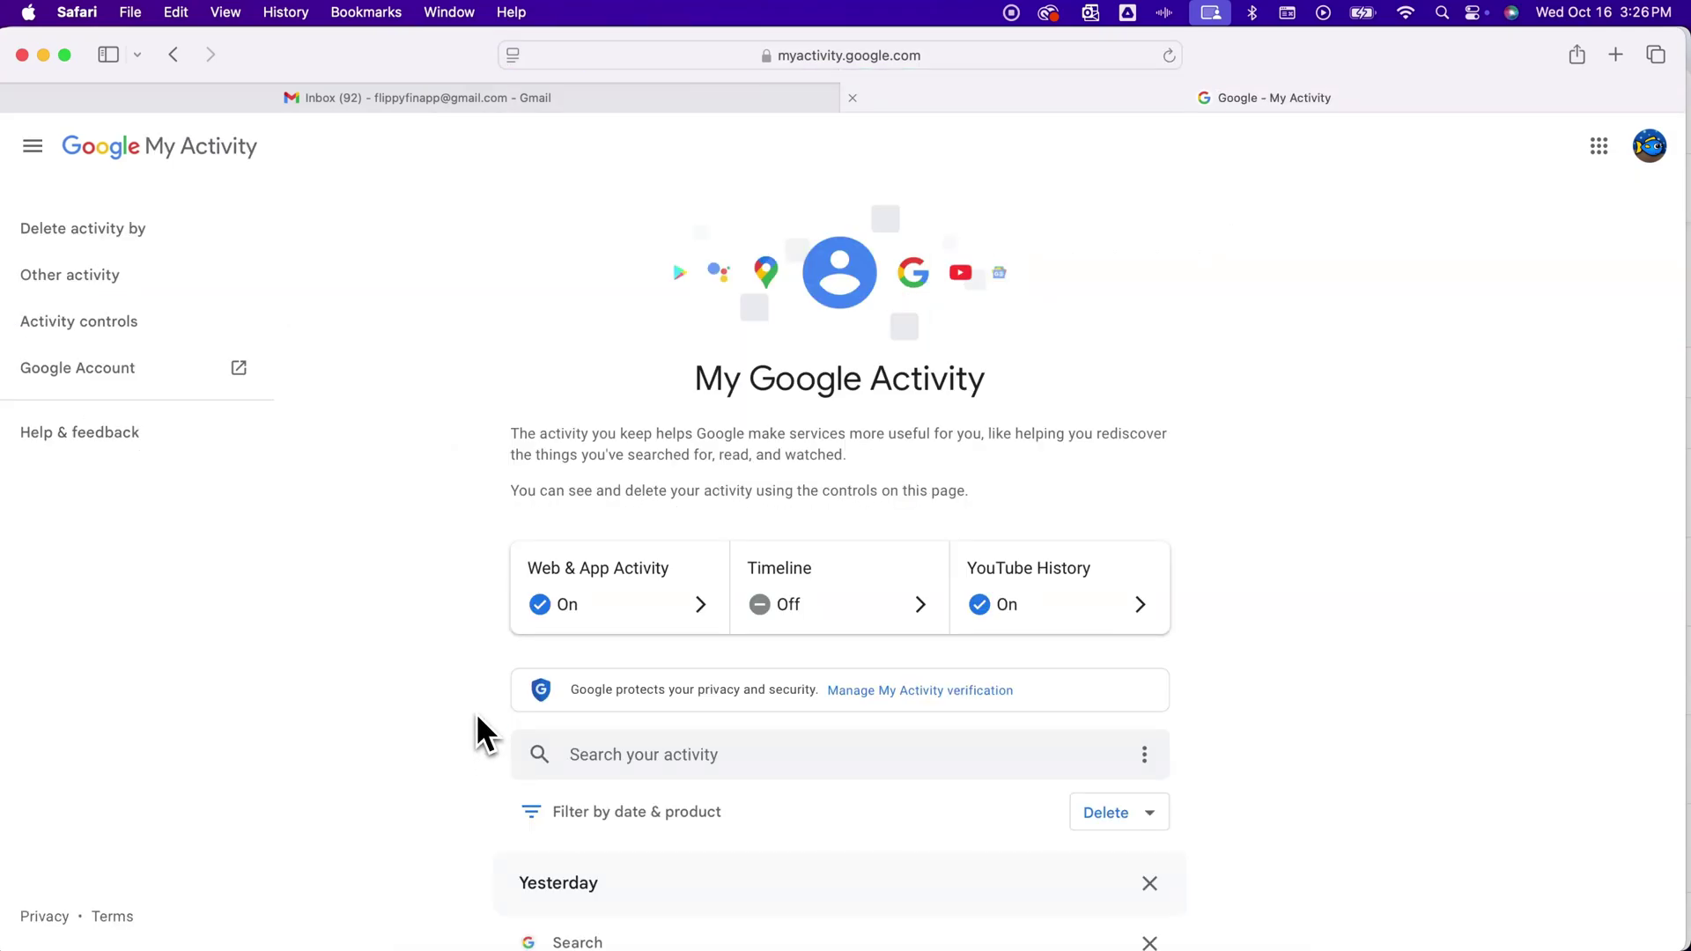
pyautogui.scroll(-3, 477, 715)
pyautogui.scroll(-2, 477, 716)
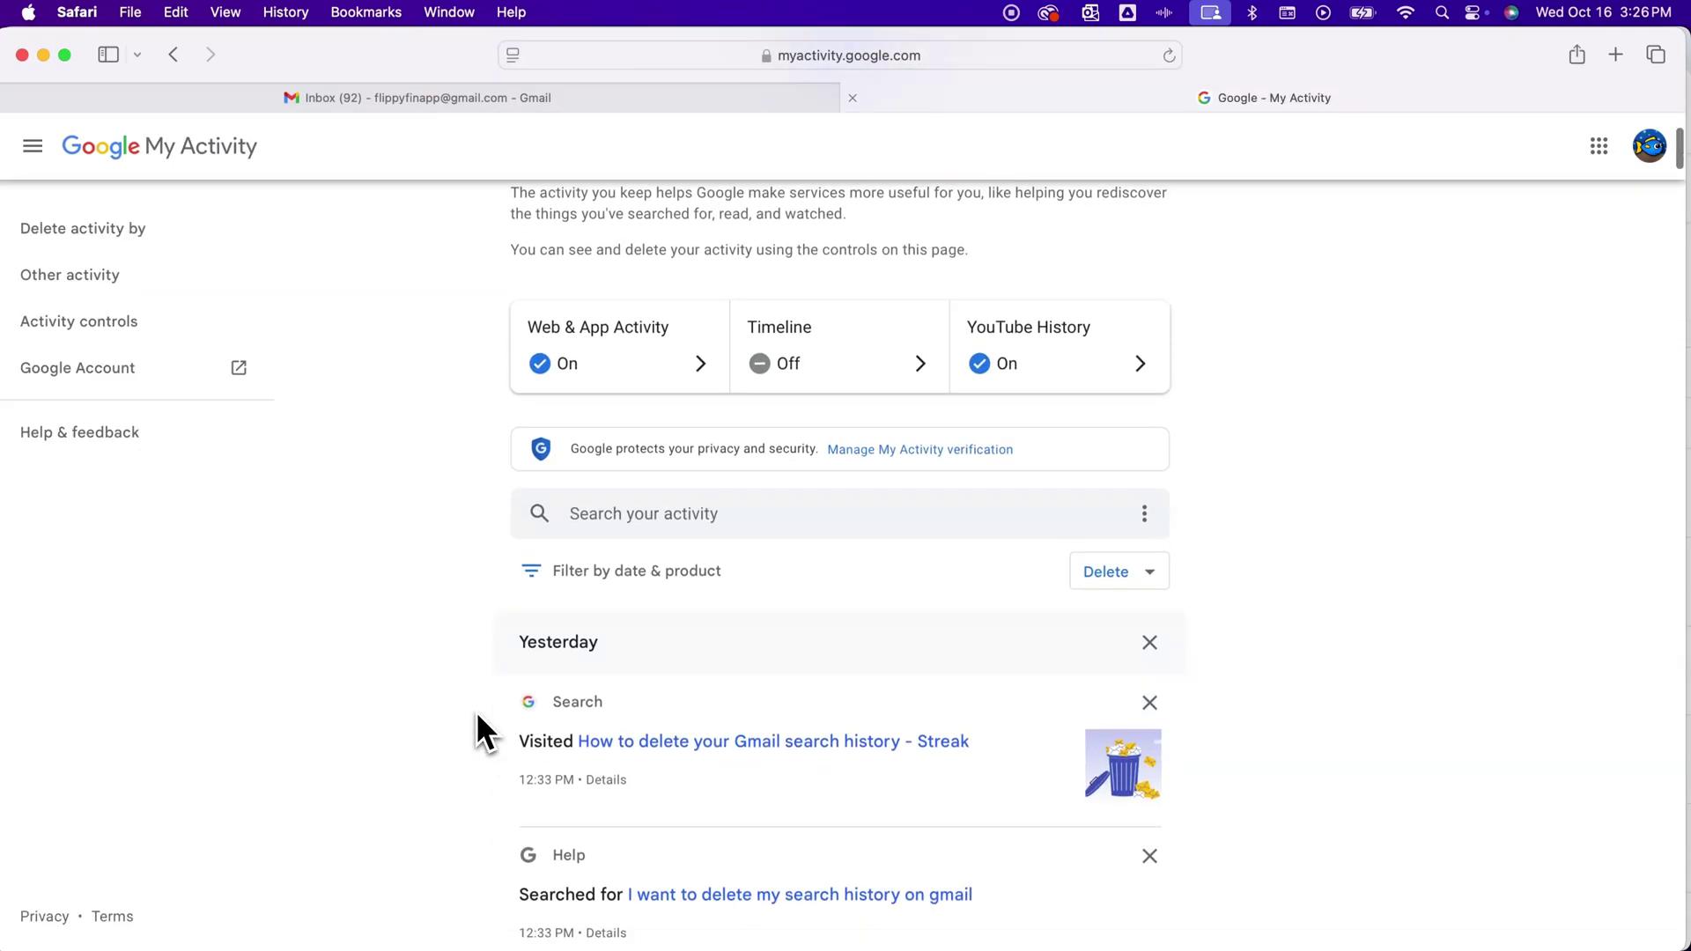
pyautogui.scroll(3, 478, 715)
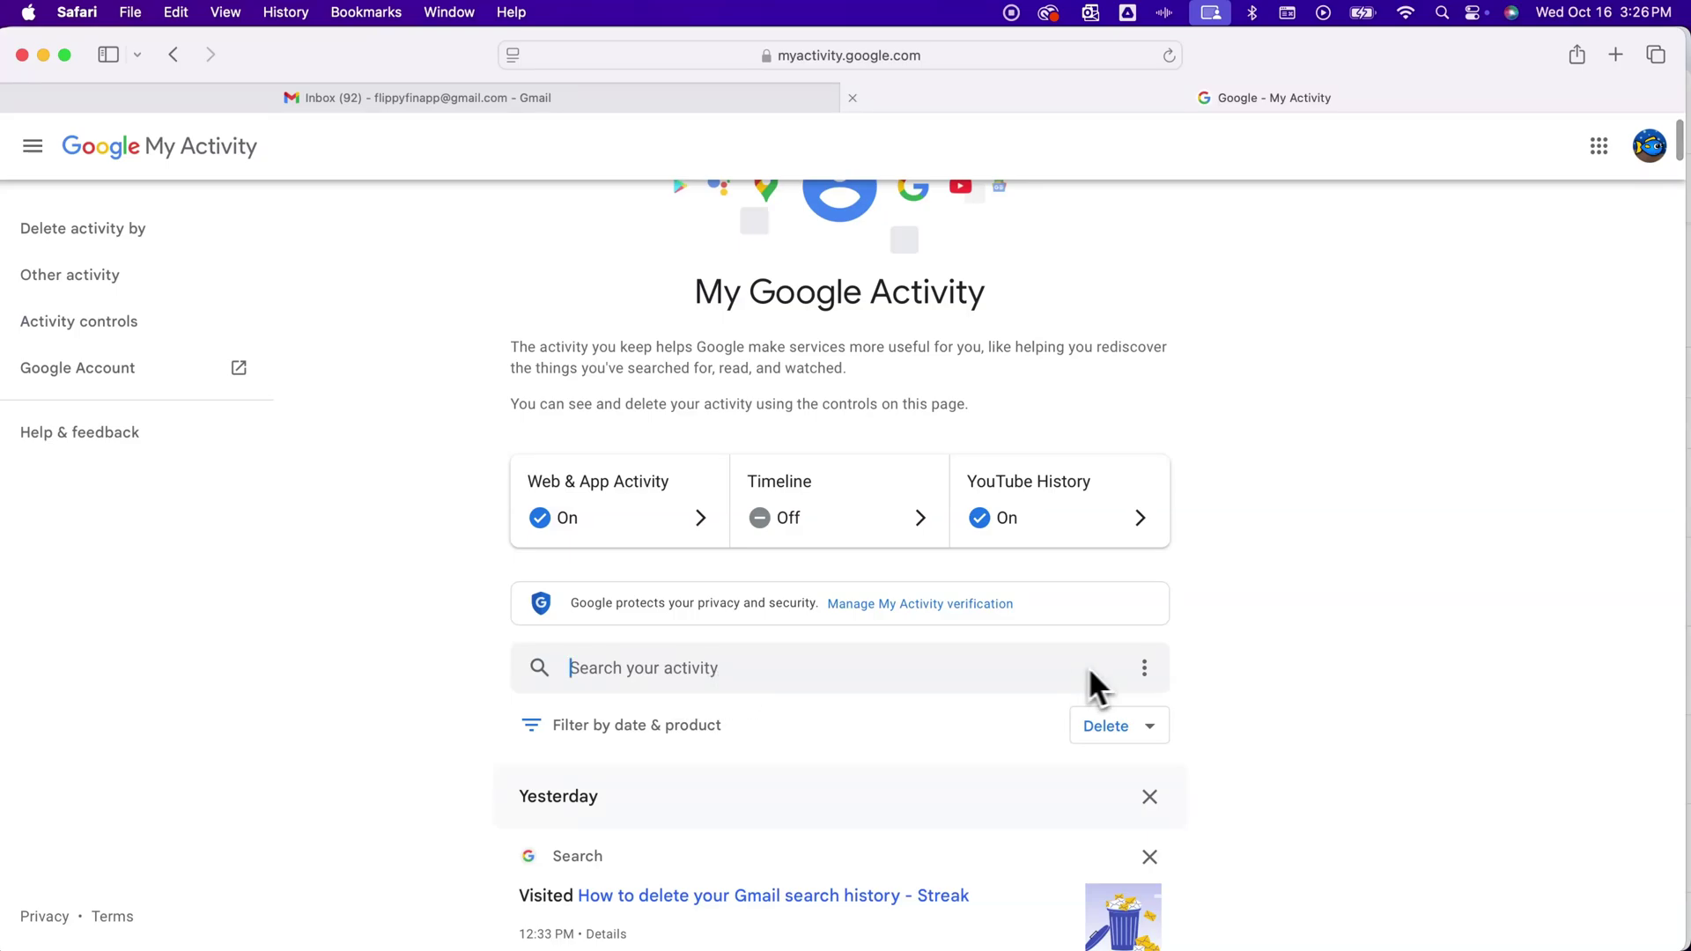
# Step: Browse the date and product filter options, then cancel without applying any filter
pyautogui.click(673, 724)
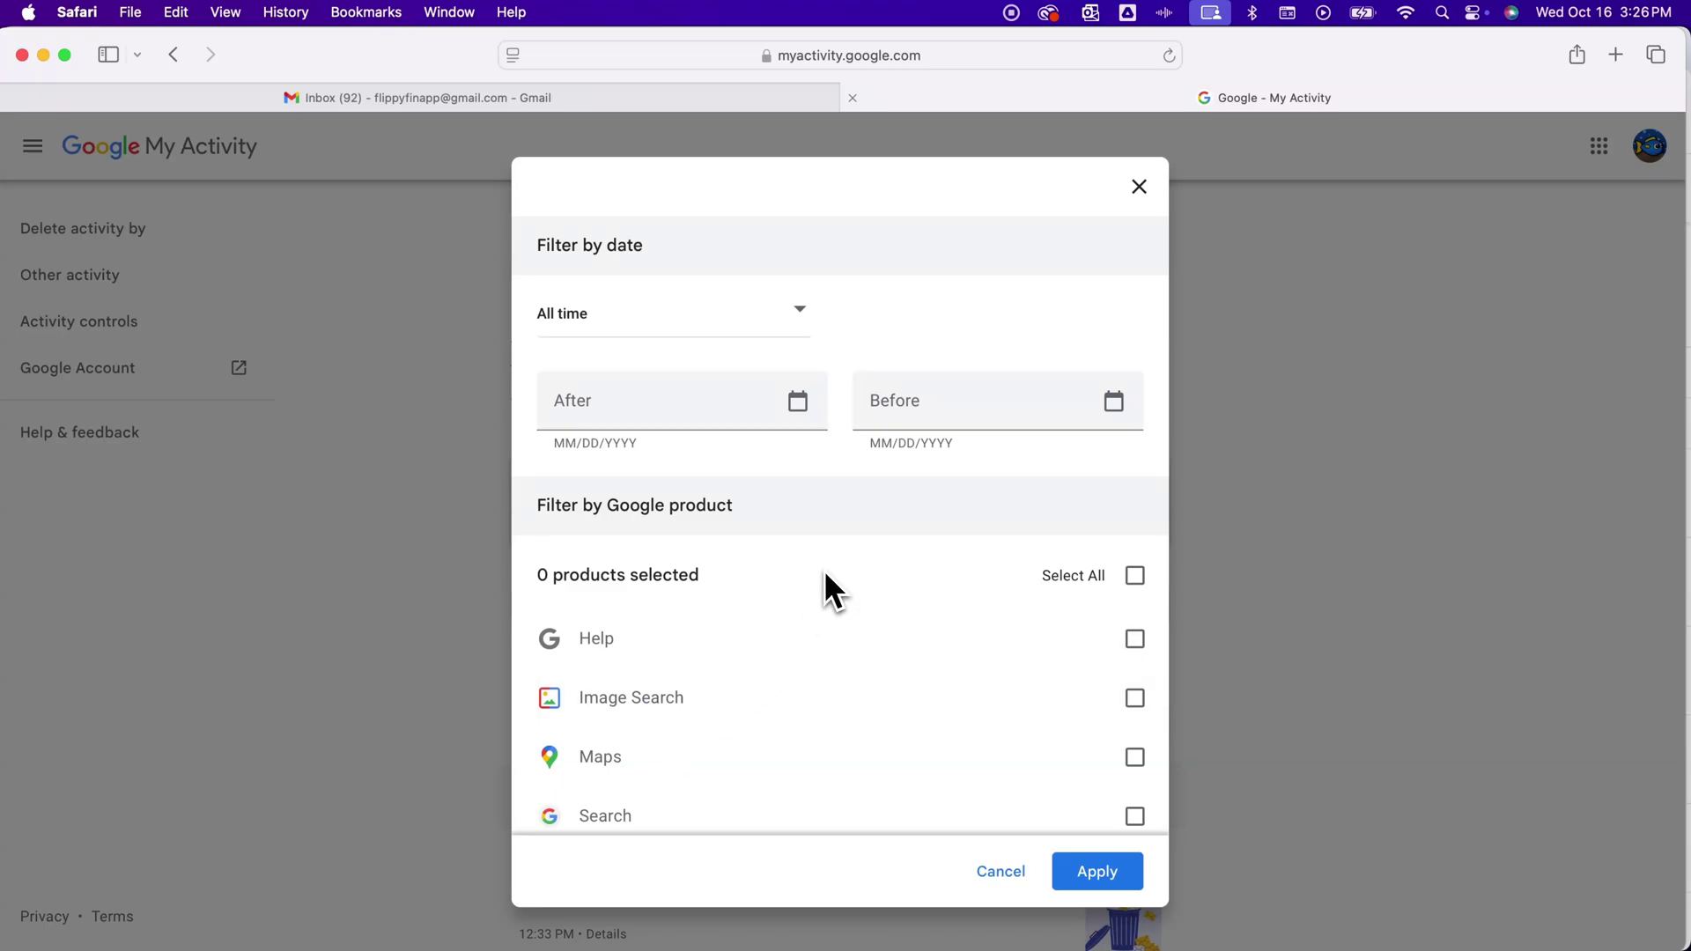
pyautogui.scroll(-5, 817, 571)
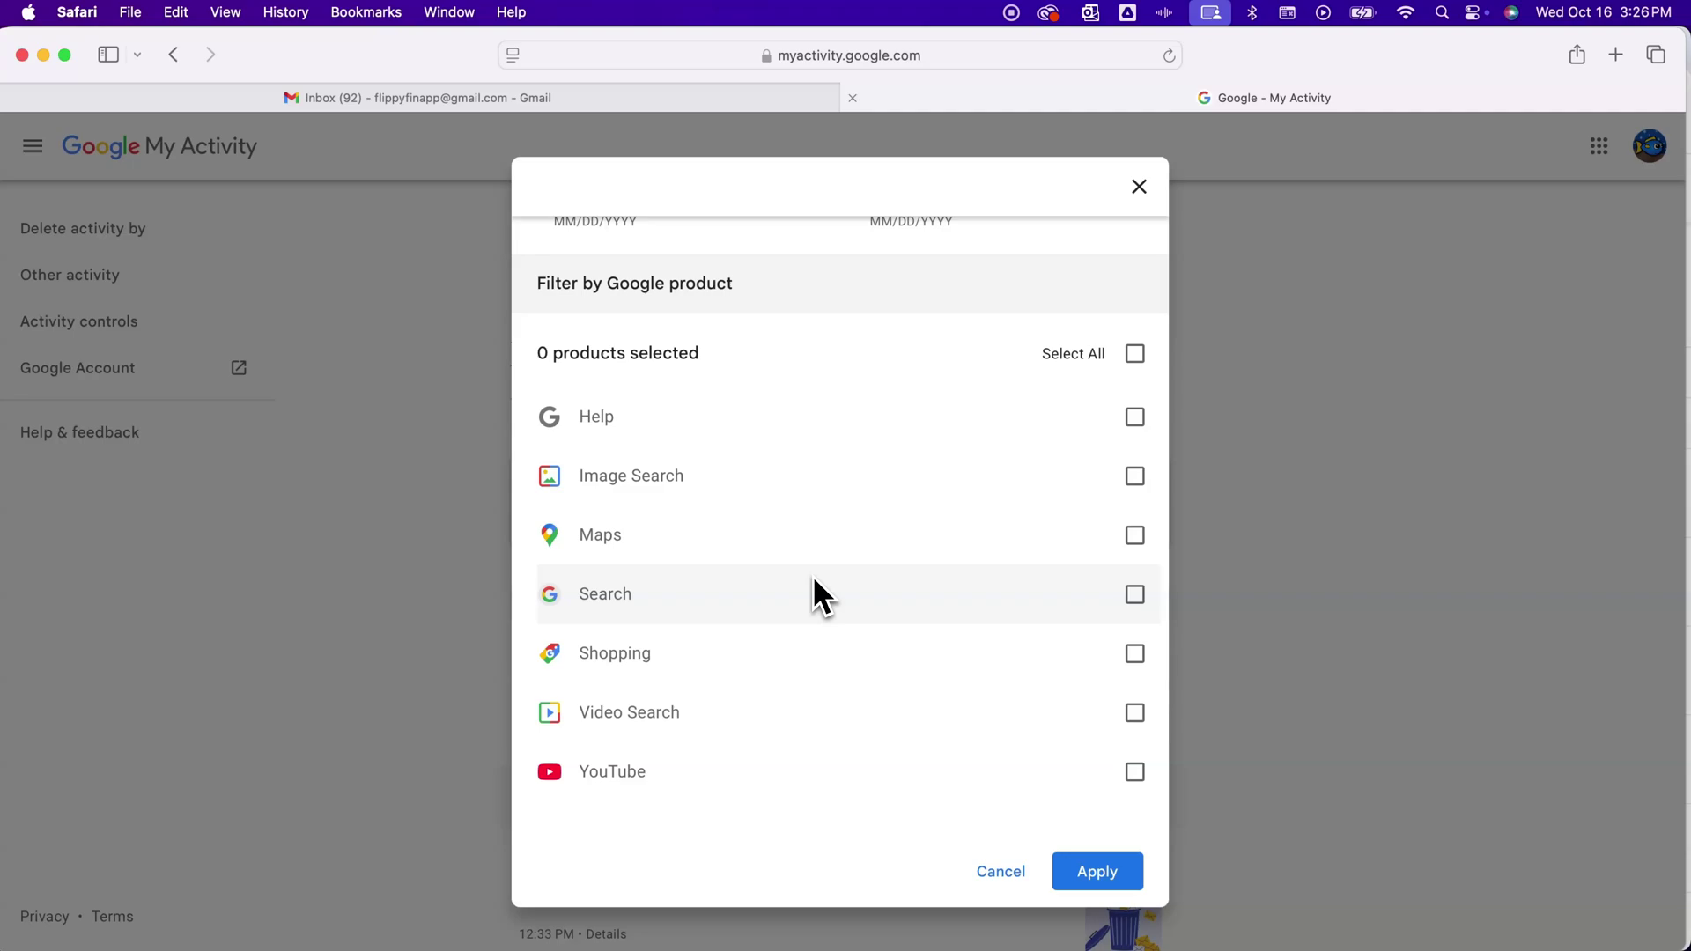
pyautogui.click(975, 868)
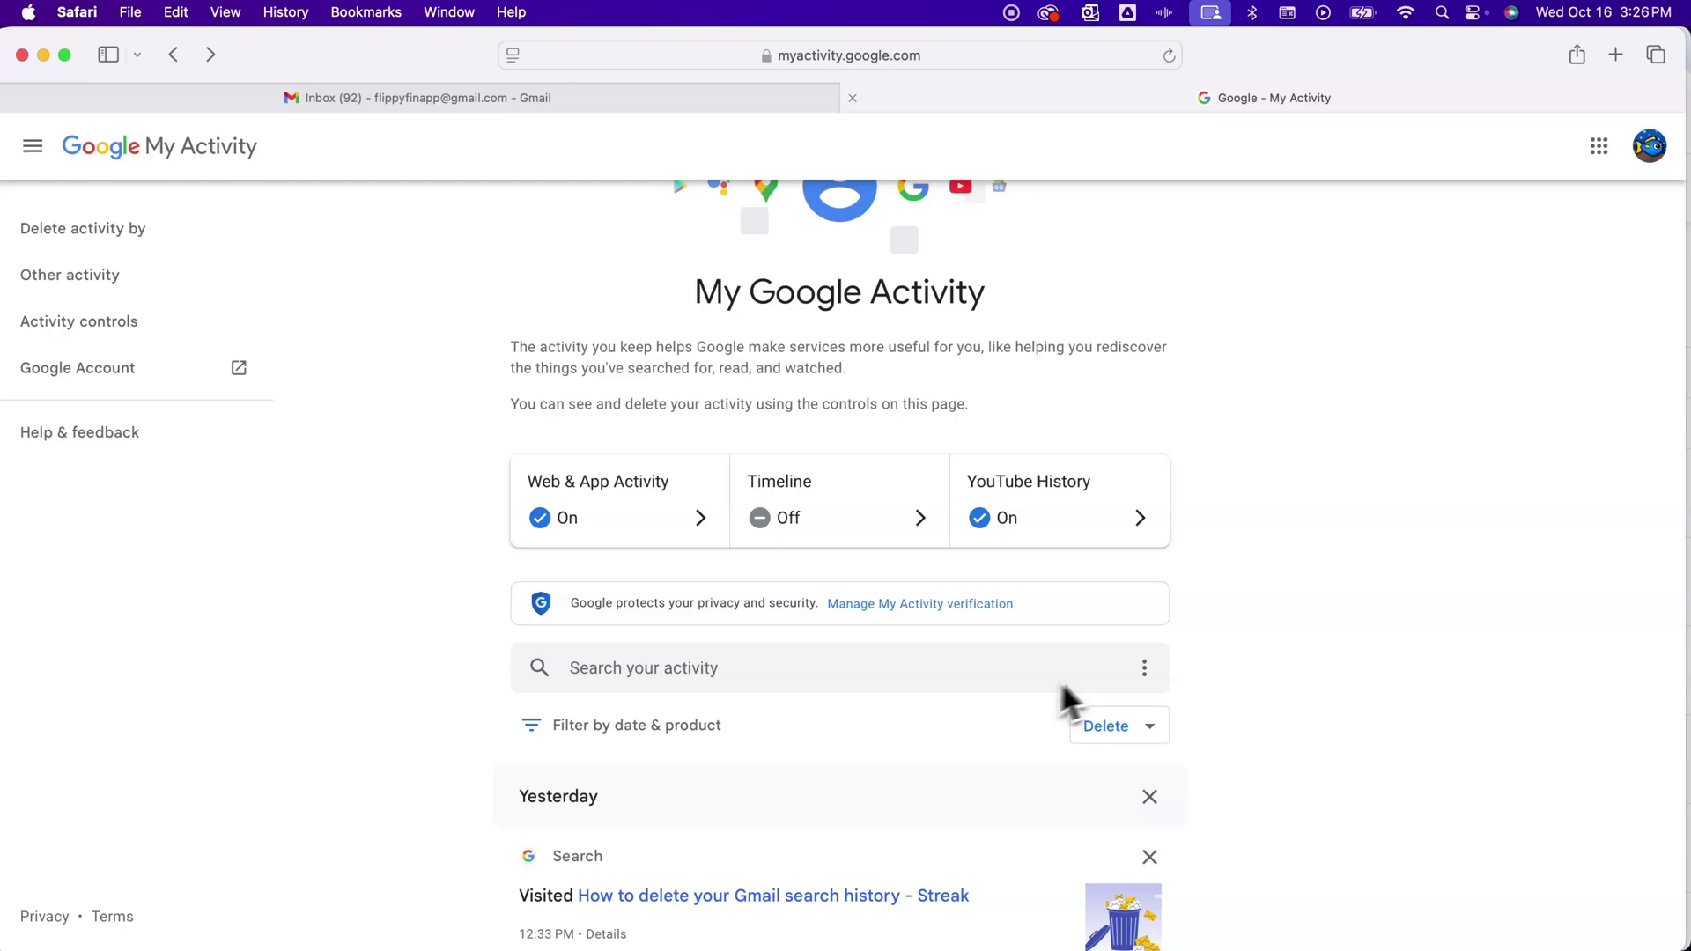
# Step: Go to Other activity from the three-dot menu and scroll down to Google Workspace search history
pyautogui.click(1144, 669)
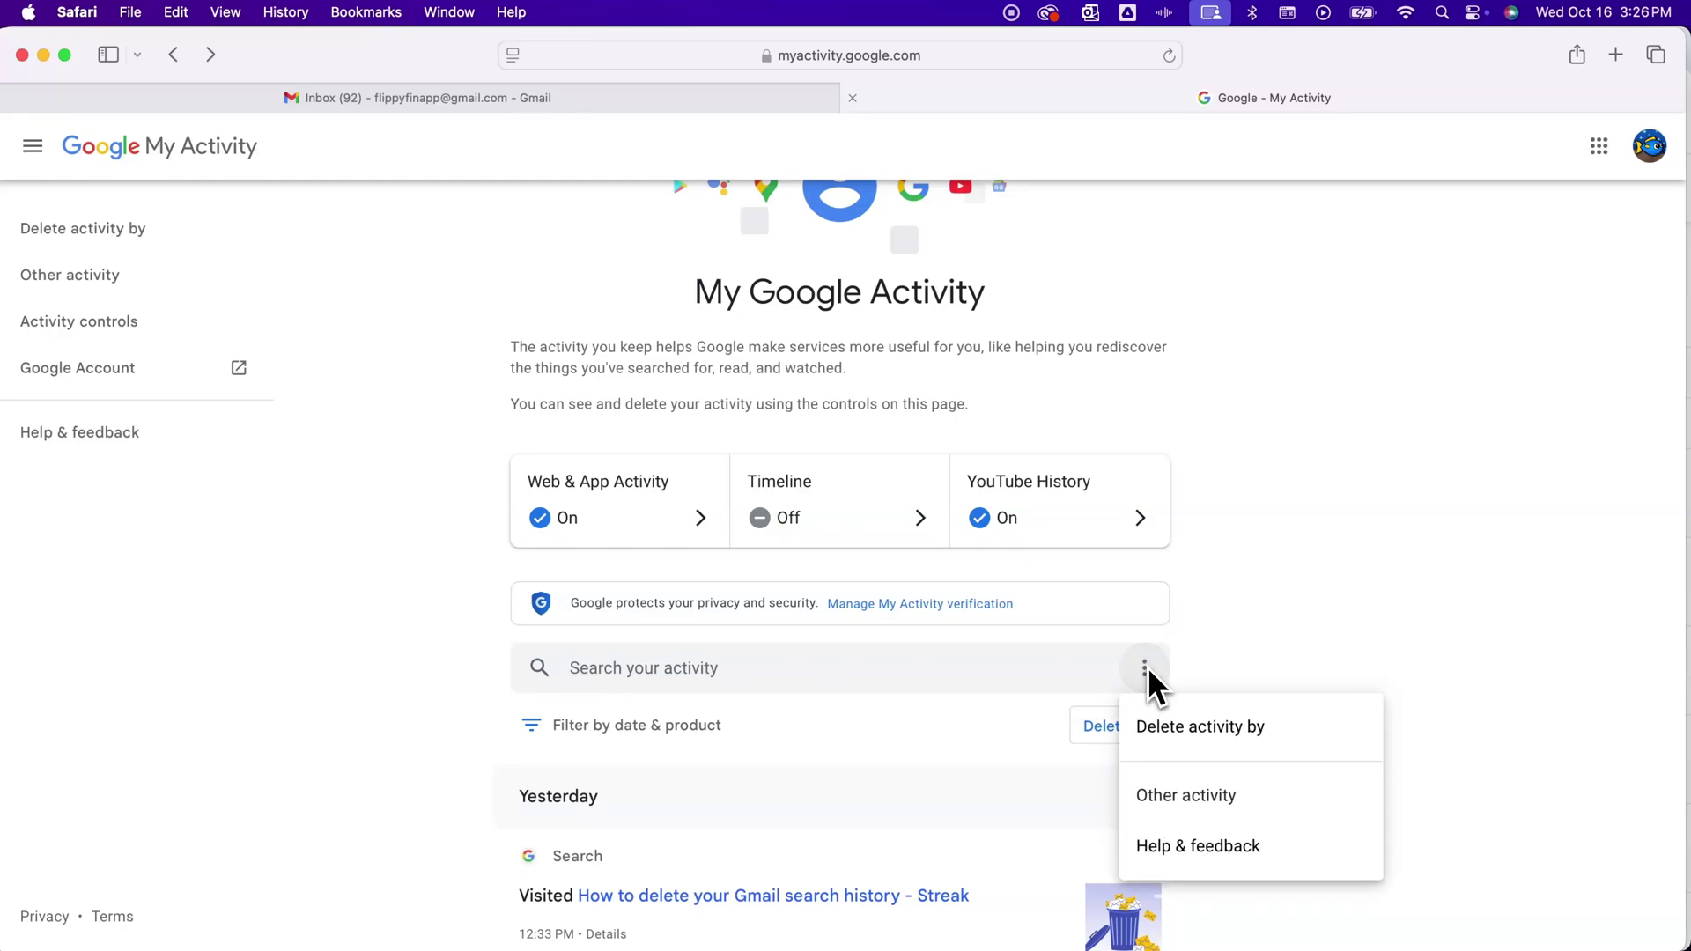
pyautogui.click(1177, 818)
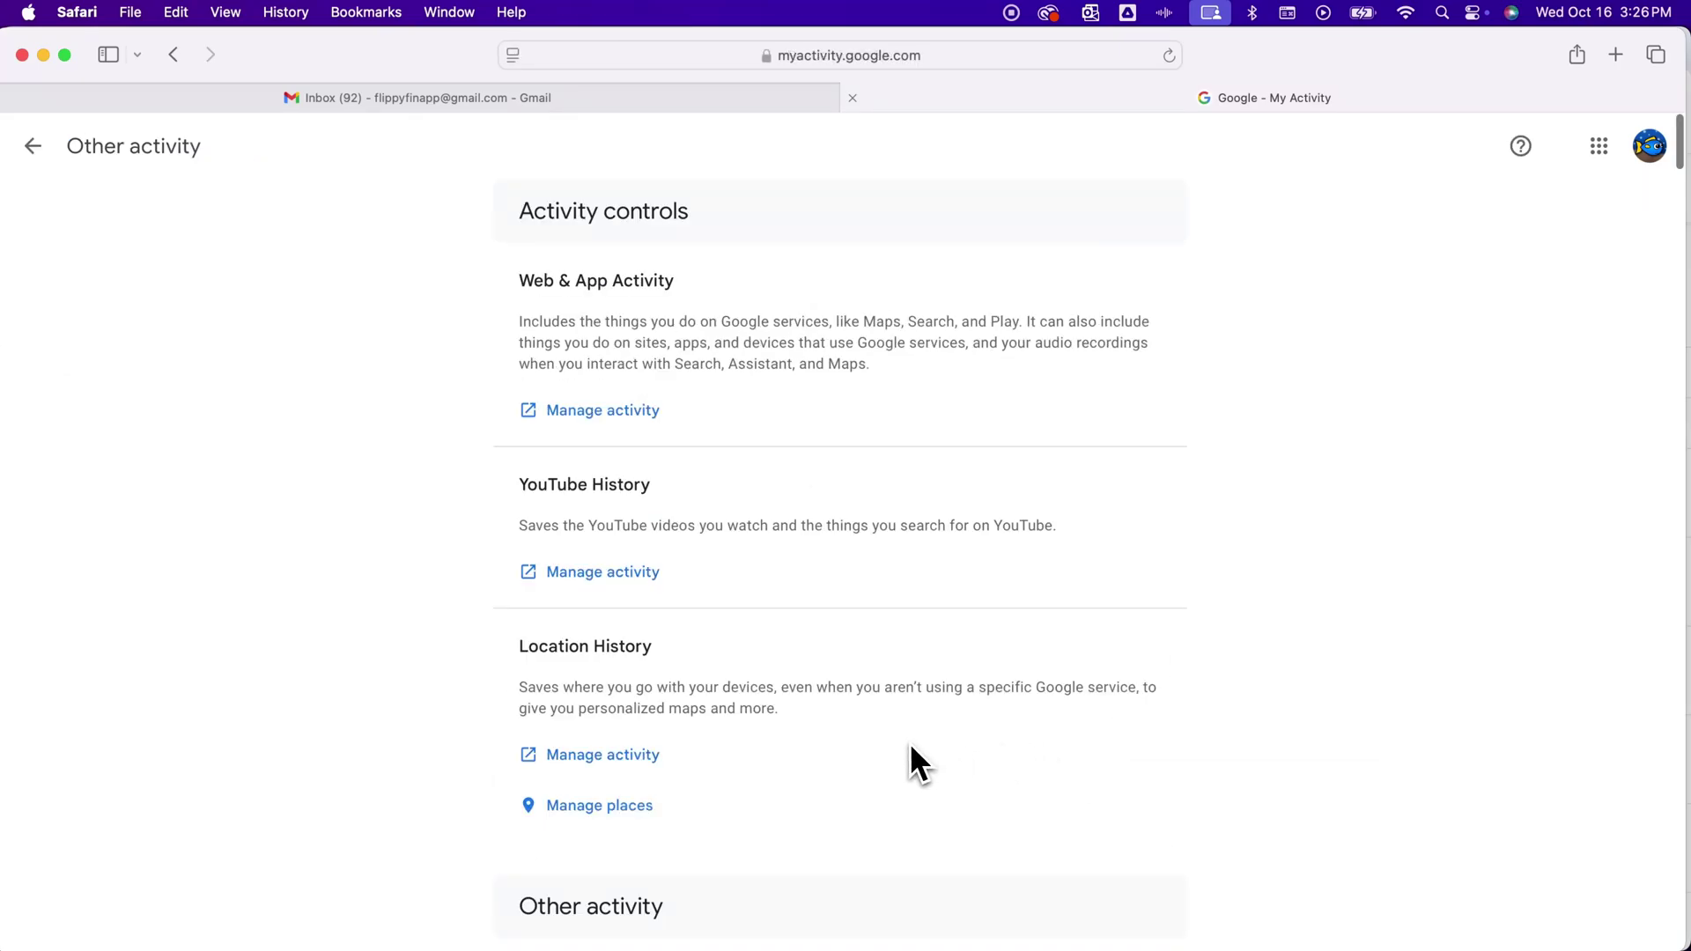
pyautogui.scroll(-5, 912, 755)
pyautogui.scroll(-6, 907, 744)
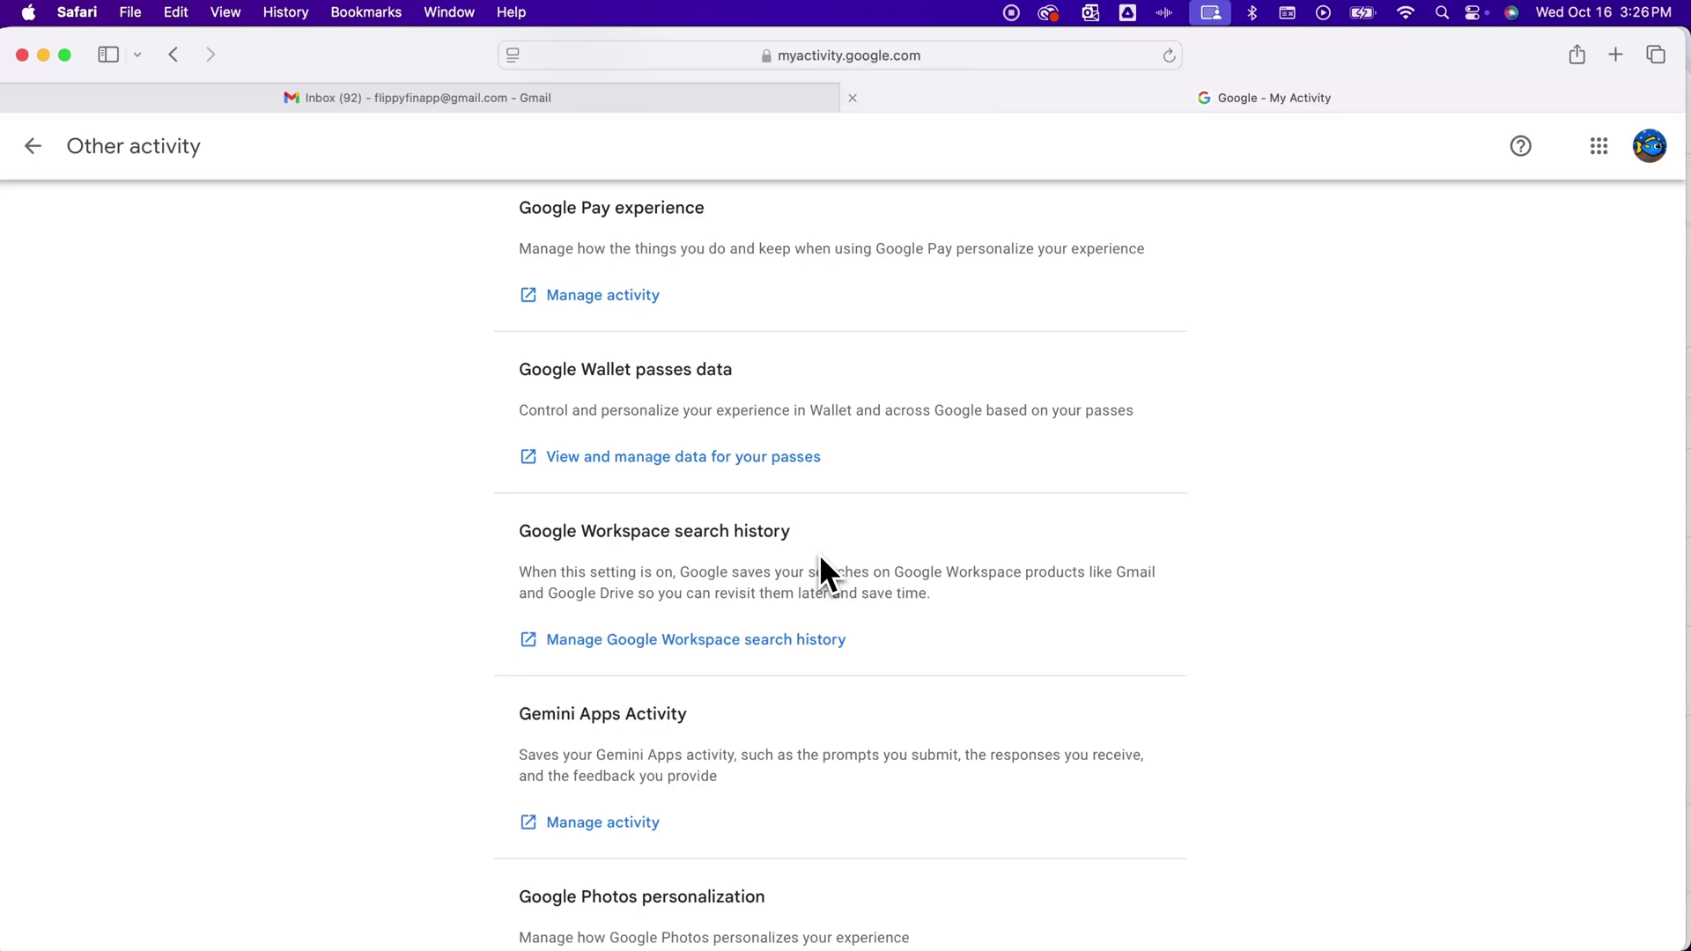
# Step: Open Workspace search history, view the 18-month auto-delete options, and close the dialog without saving
pyautogui.click(737, 650)
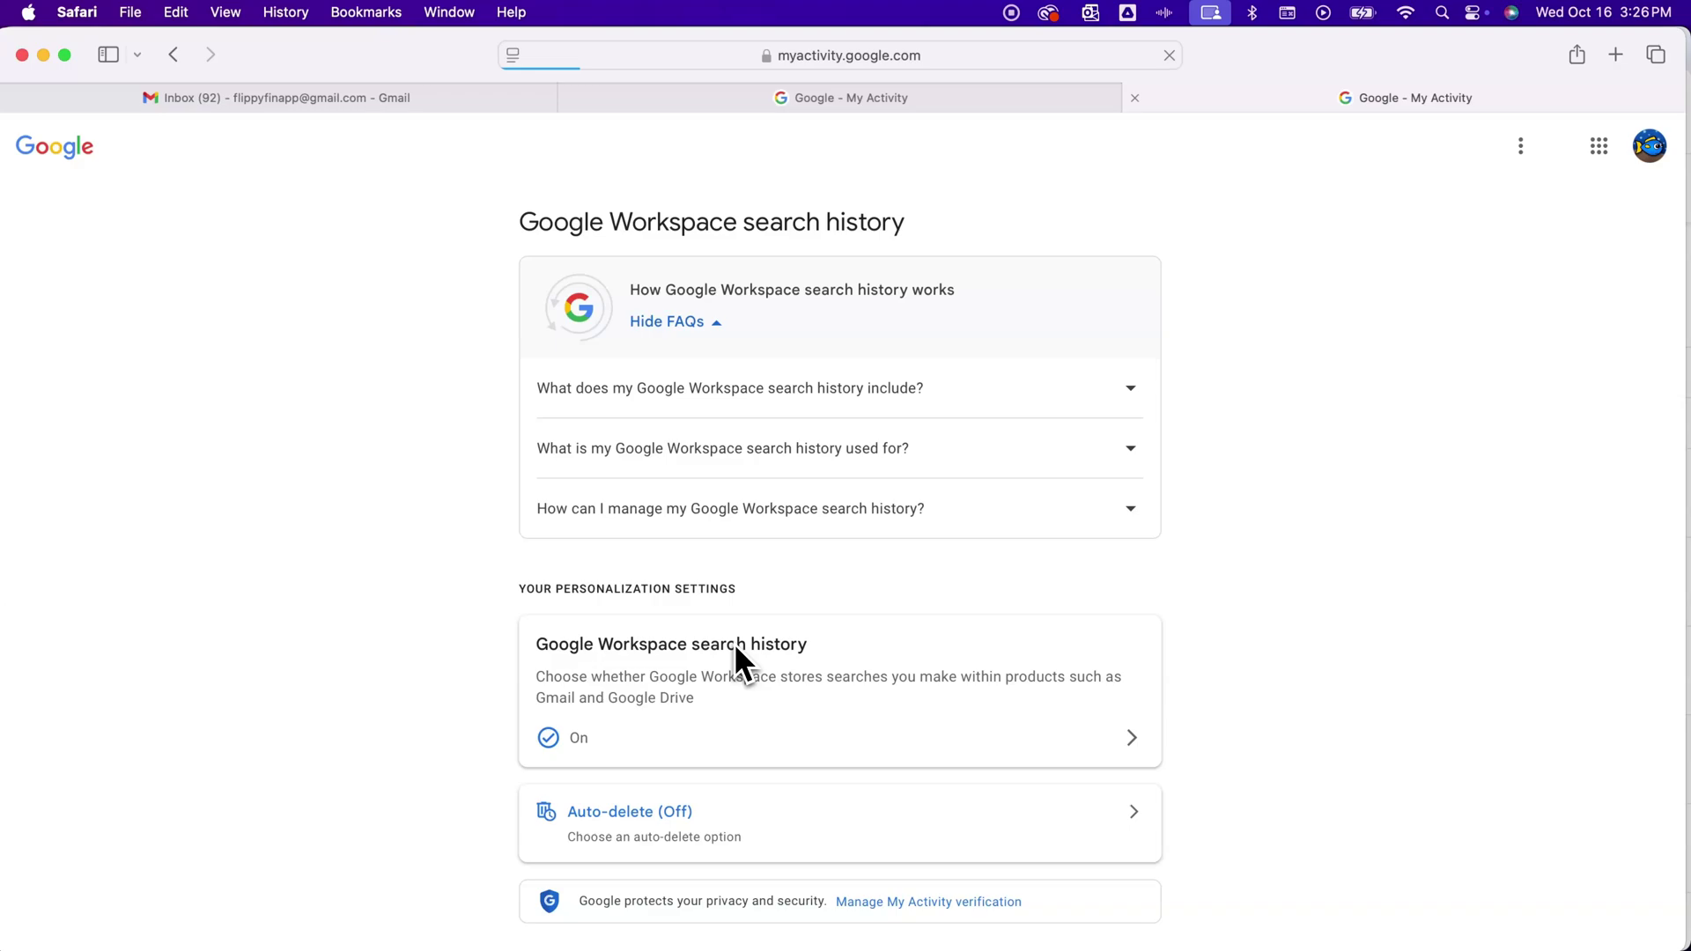
pyautogui.scroll(-5, 399, 528)
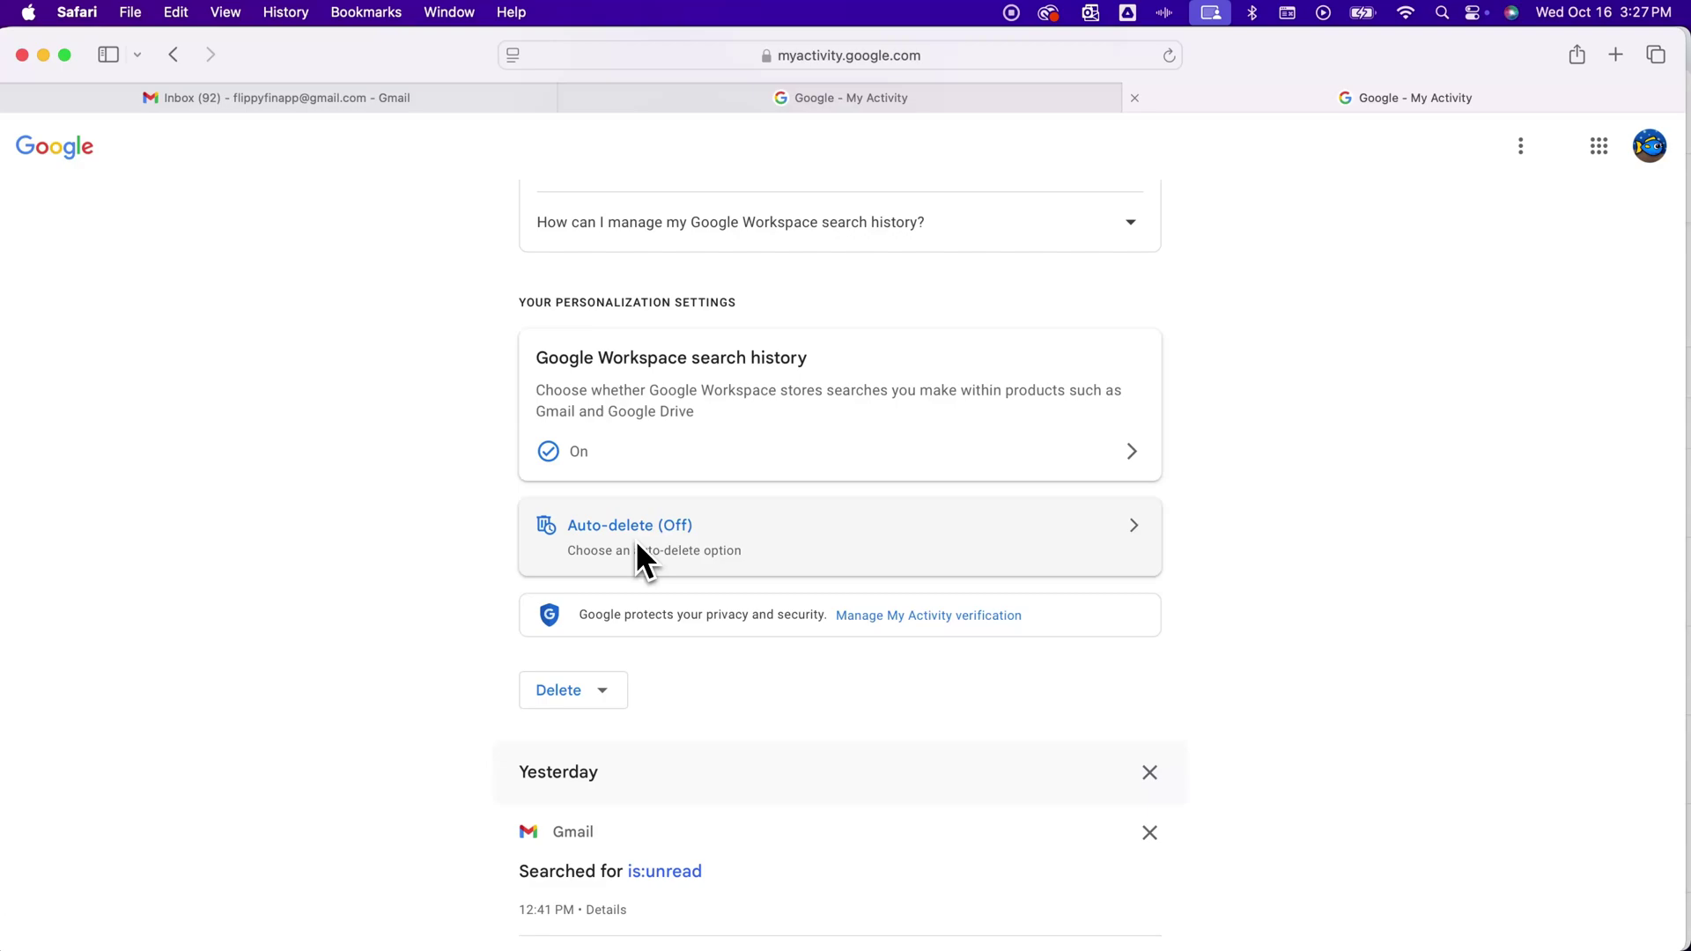
pyautogui.click(722, 536)
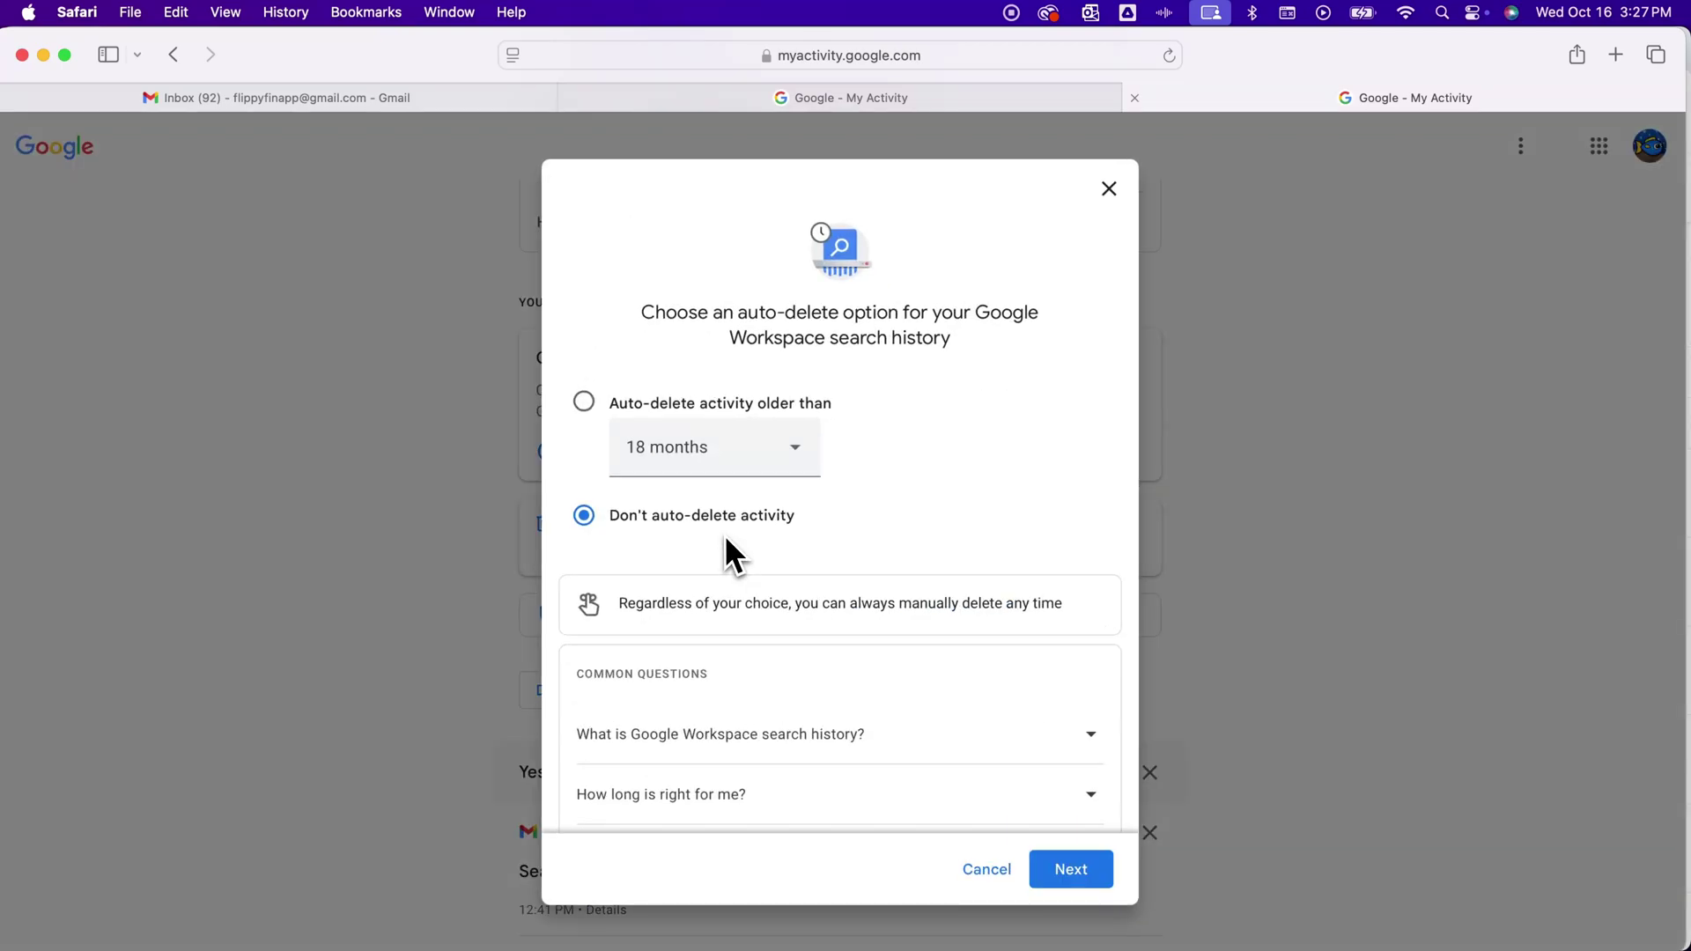
pyautogui.click(663, 445)
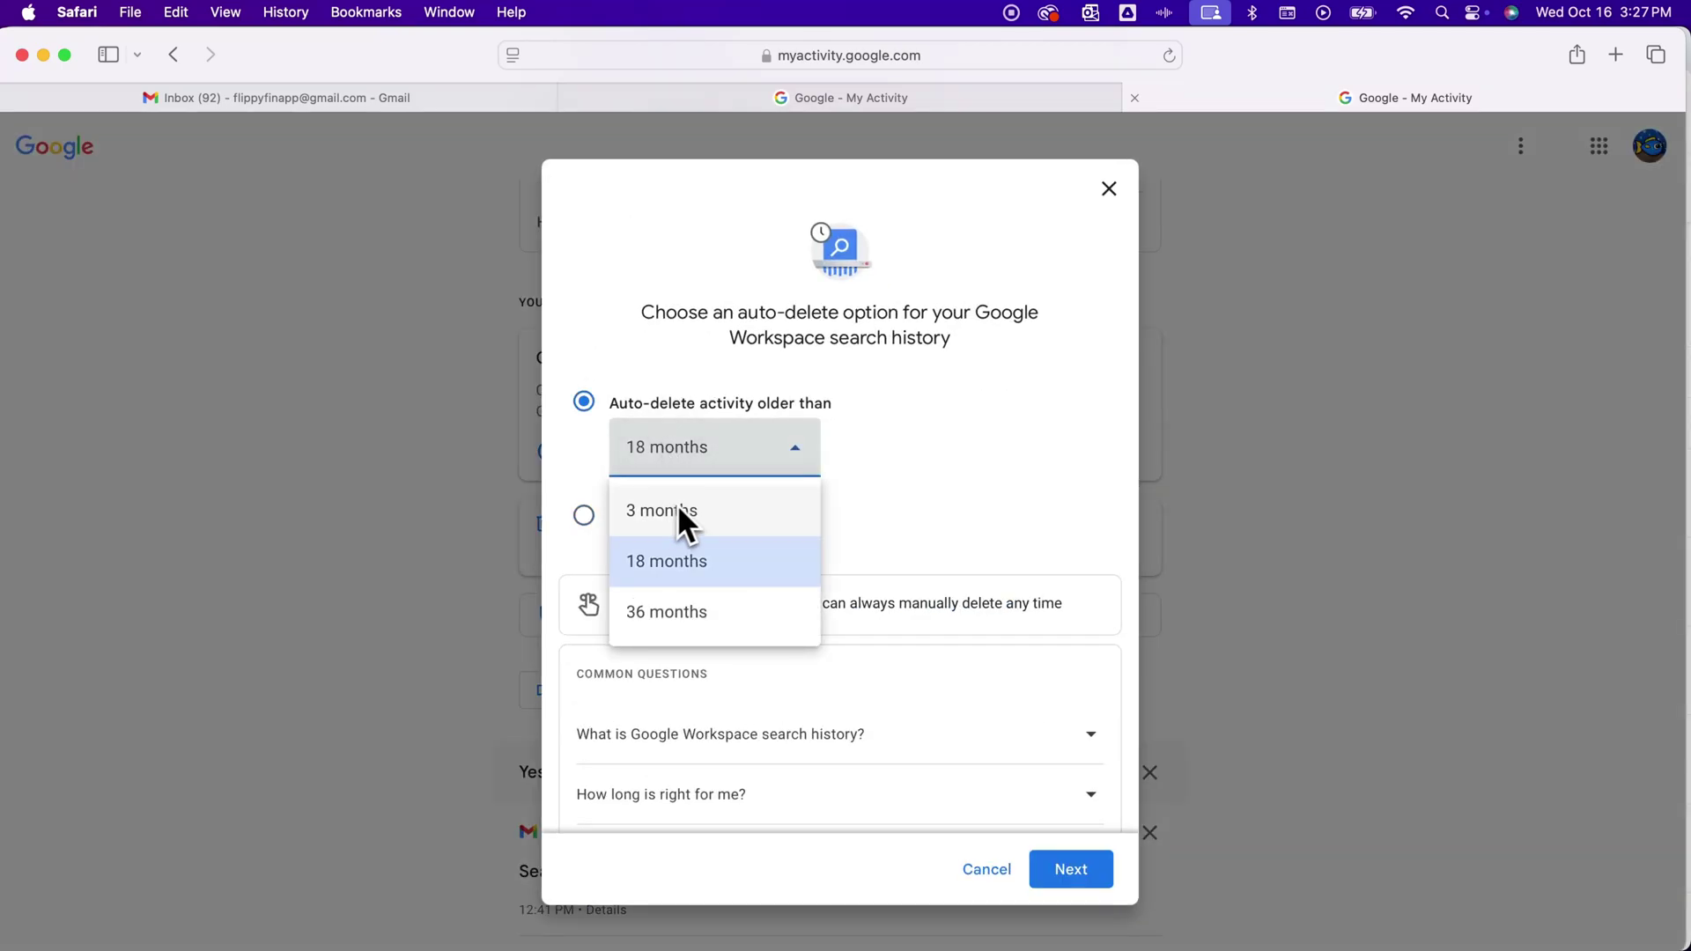
pyautogui.click(1023, 393)
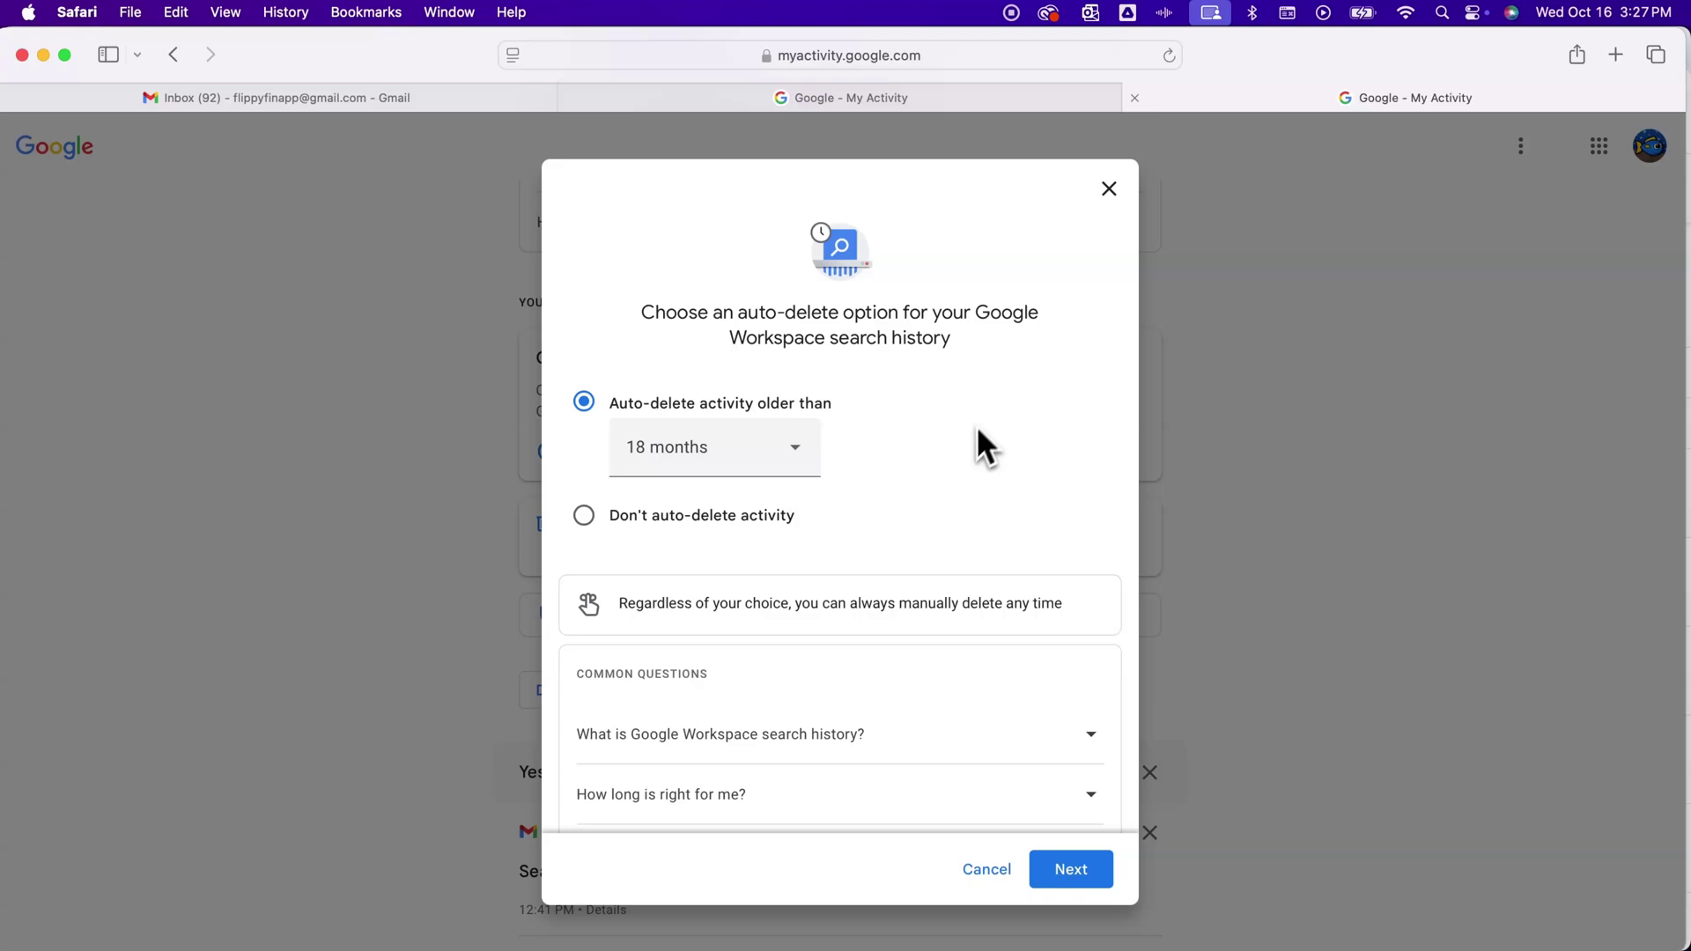
pyautogui.click(1110, 191)
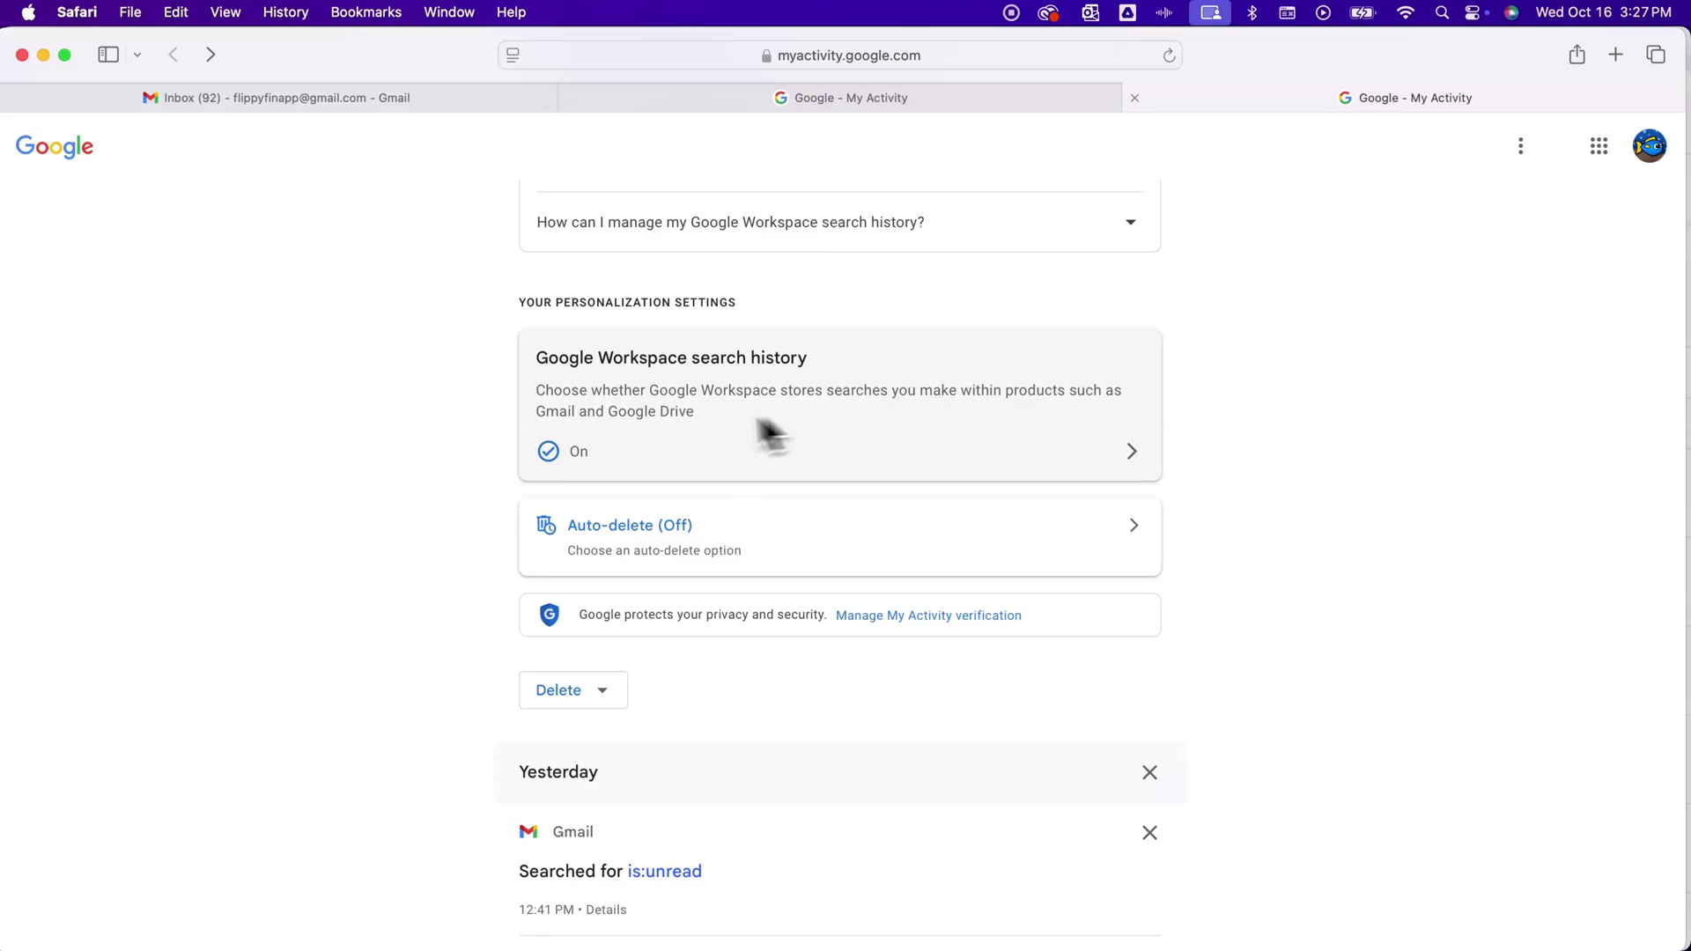
pyautogui.click(733, 437)
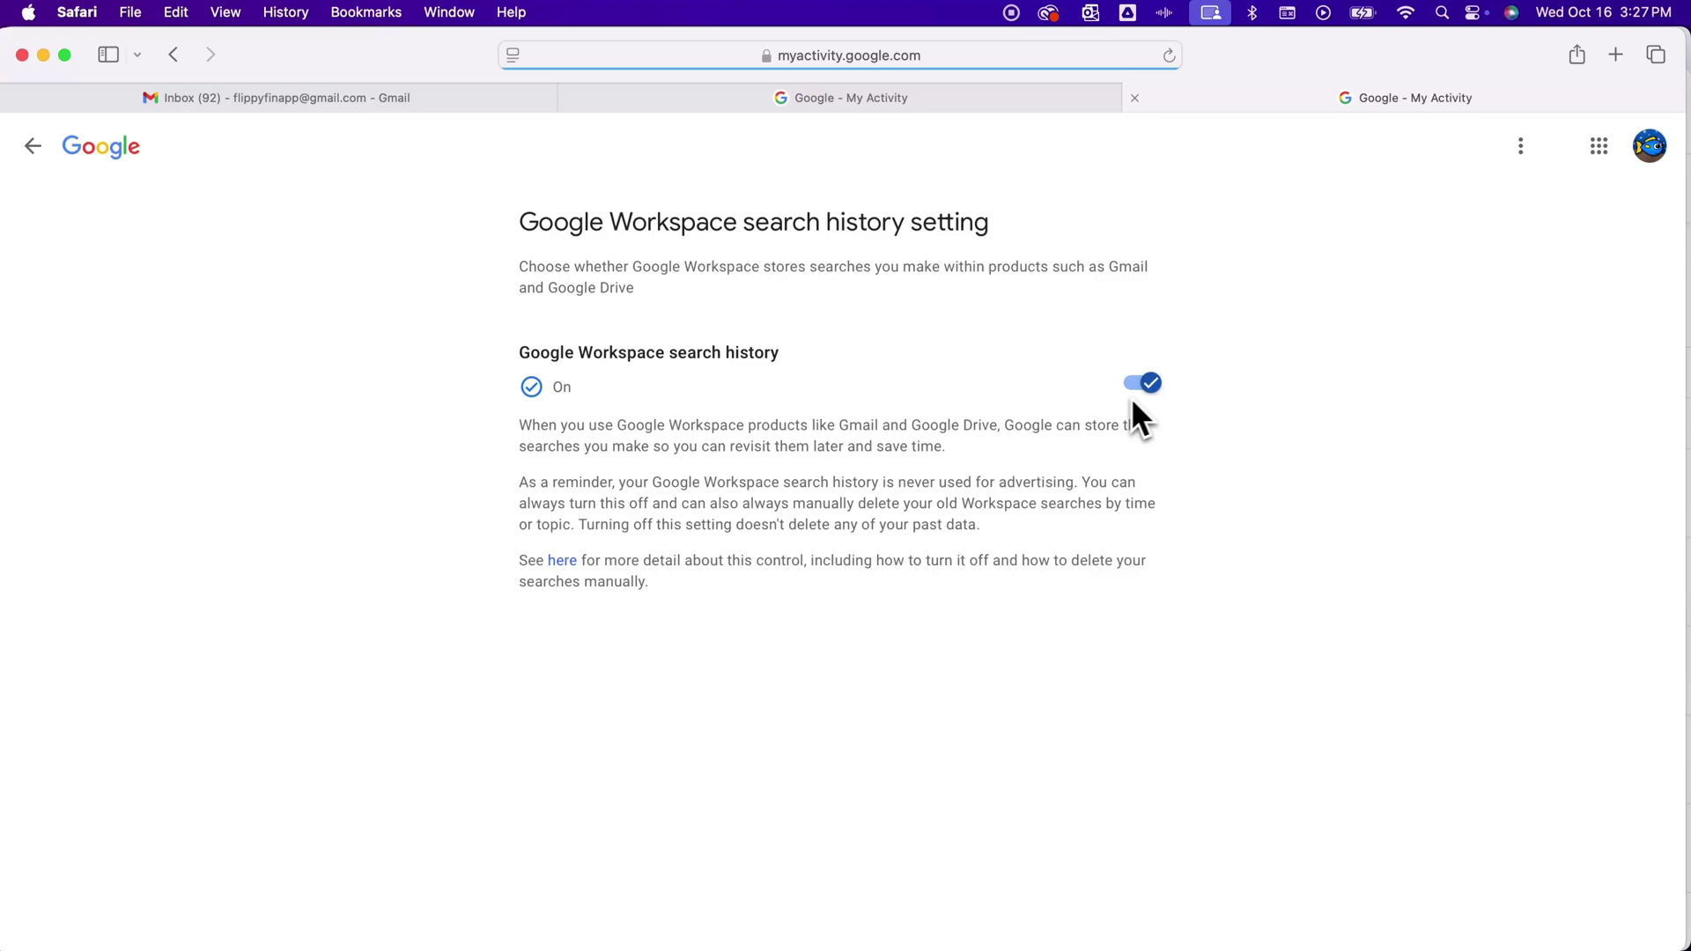
pyautogui.click(33, 147)
pyautogui.scroll(-2, 715, 532)
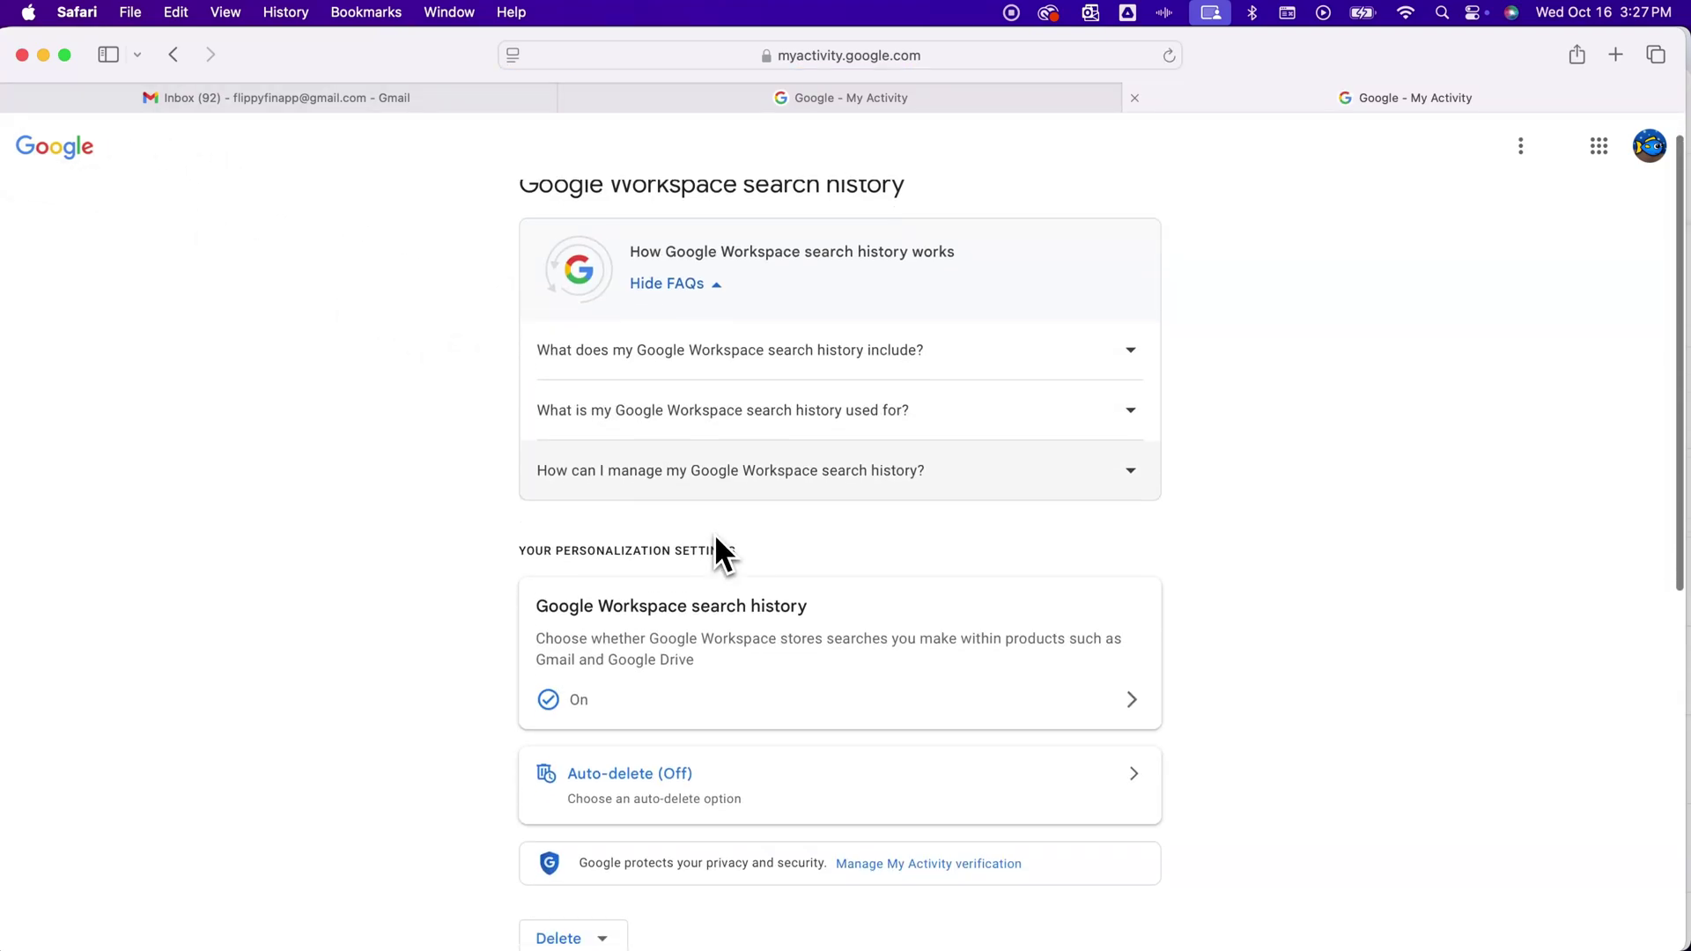
pyautogui.scroll(-8, 715, 539)
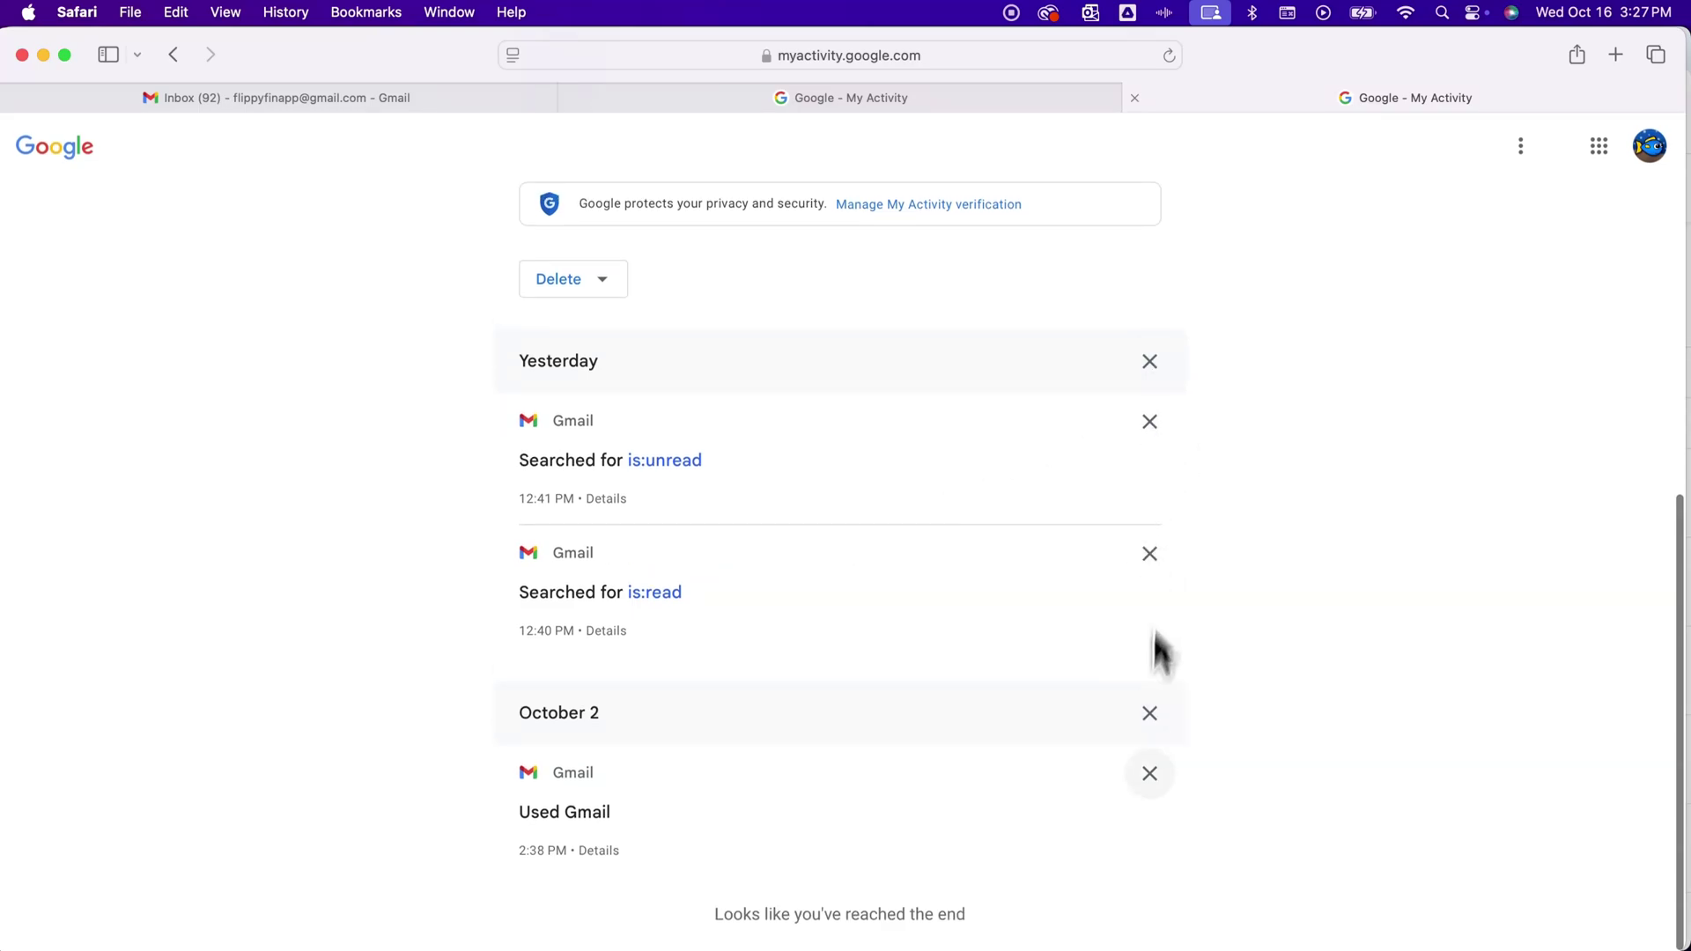
# Step: Delete Workspace search history for All time, confirm it, and dismiss the Deletion complete message
pyautogui.click(603, 279)
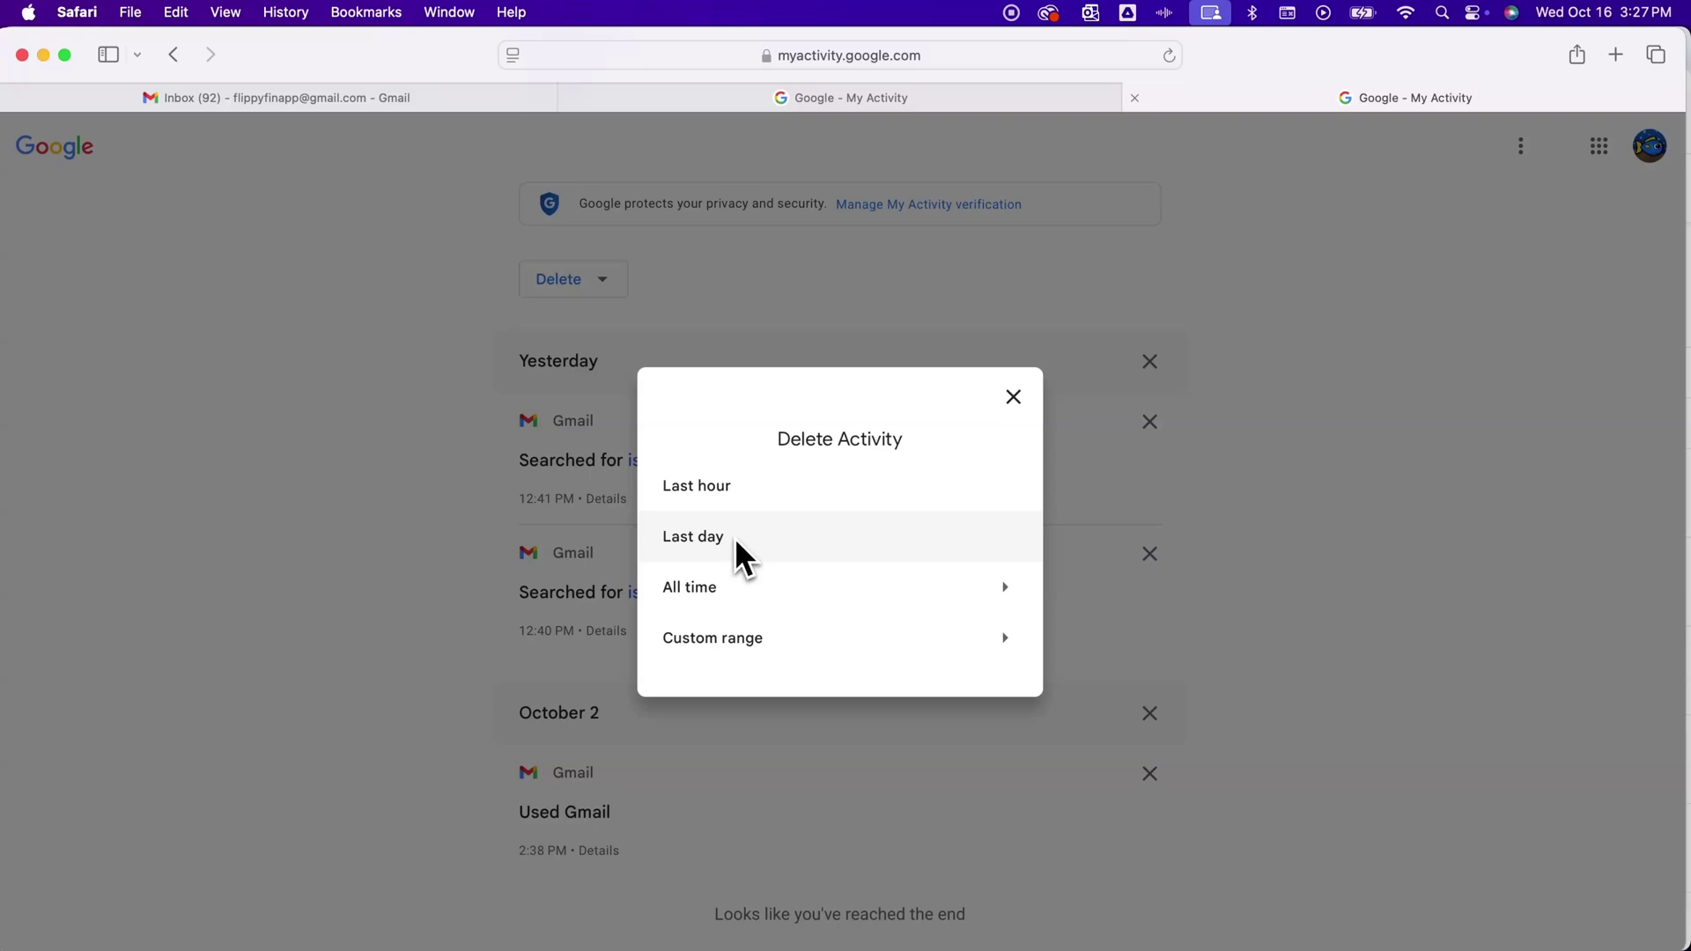
pyautogui.click(924, 585)
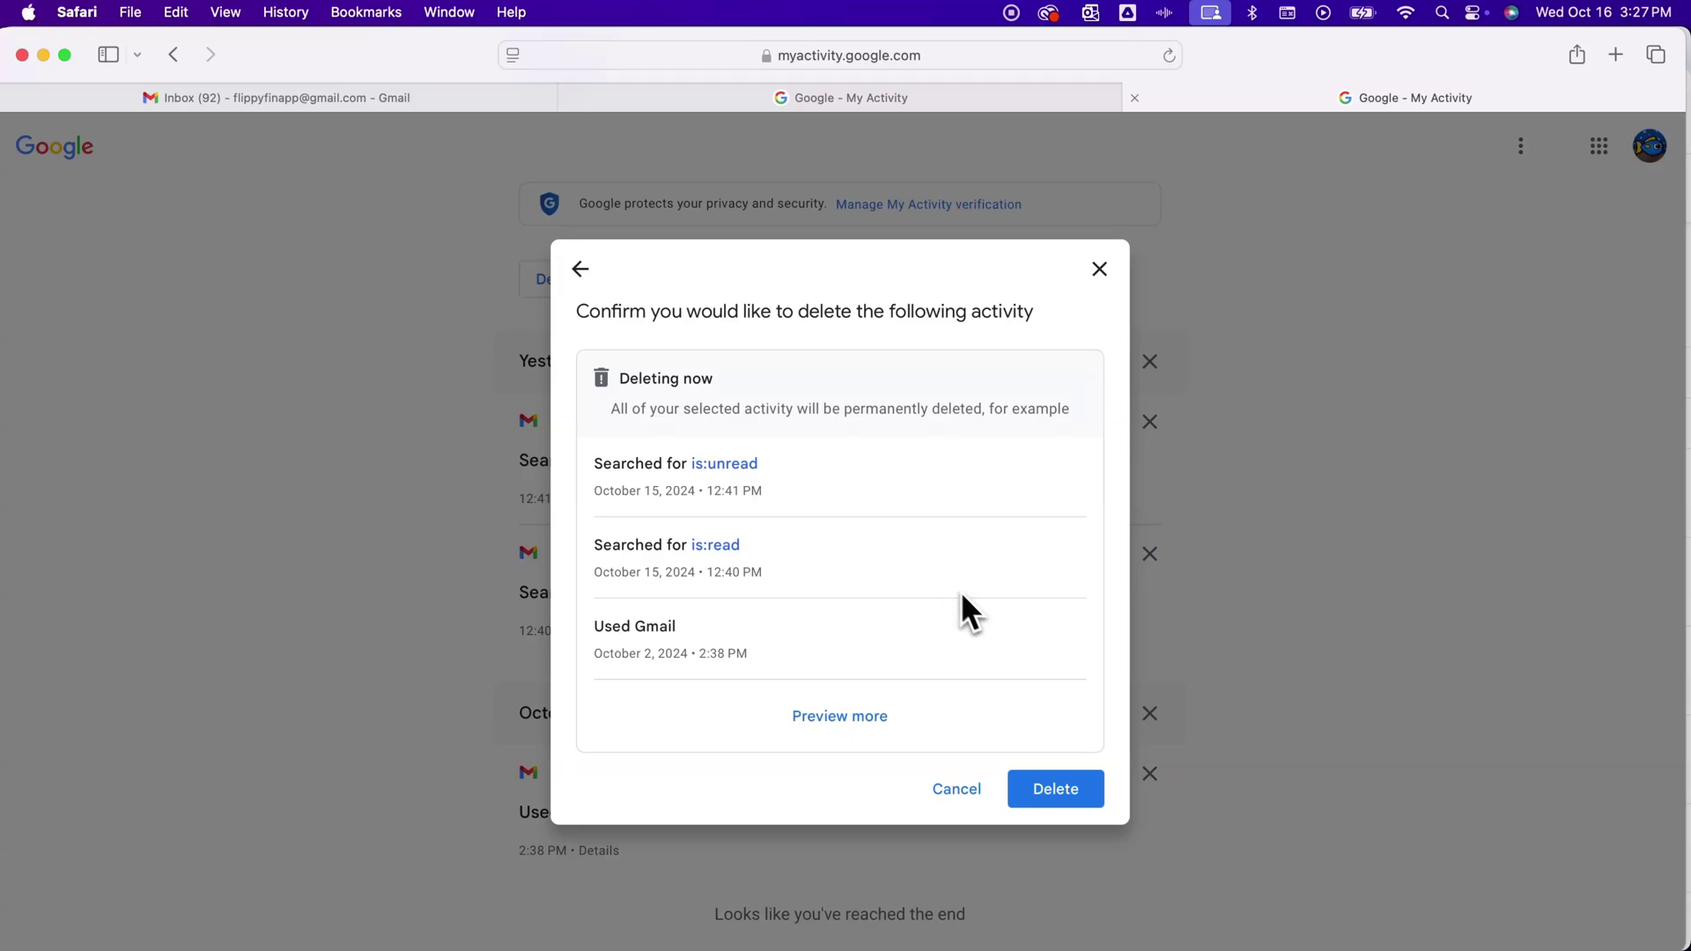
pyautogui.click(1076, 791)
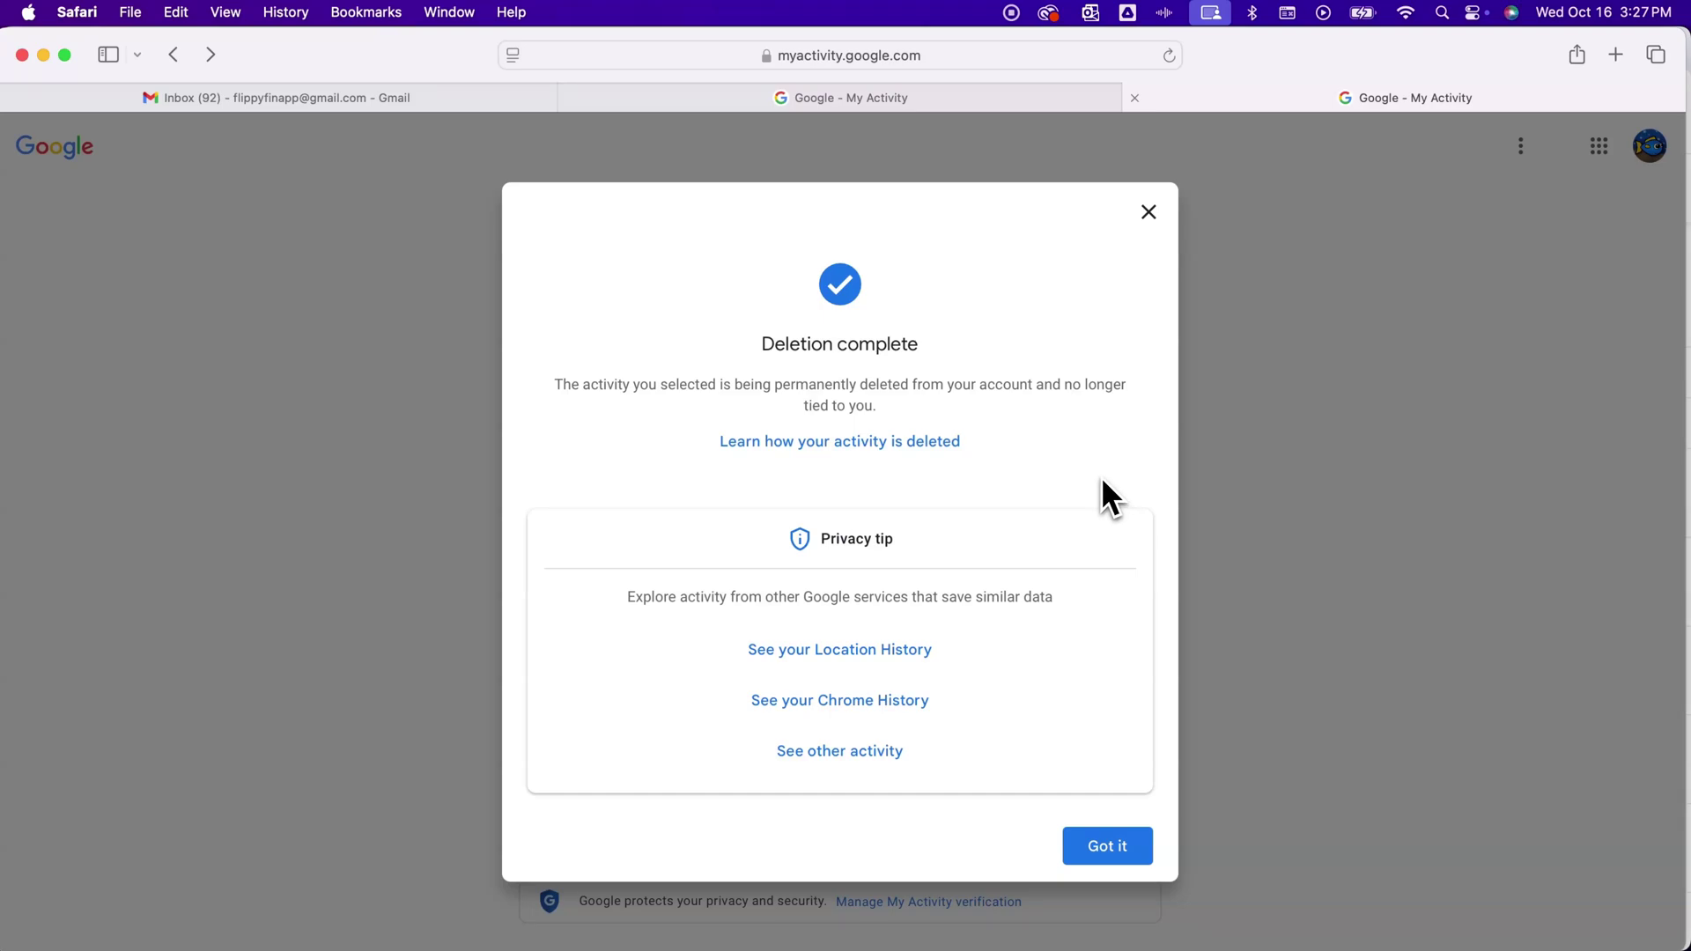
pyautogui.click(1147, 211)
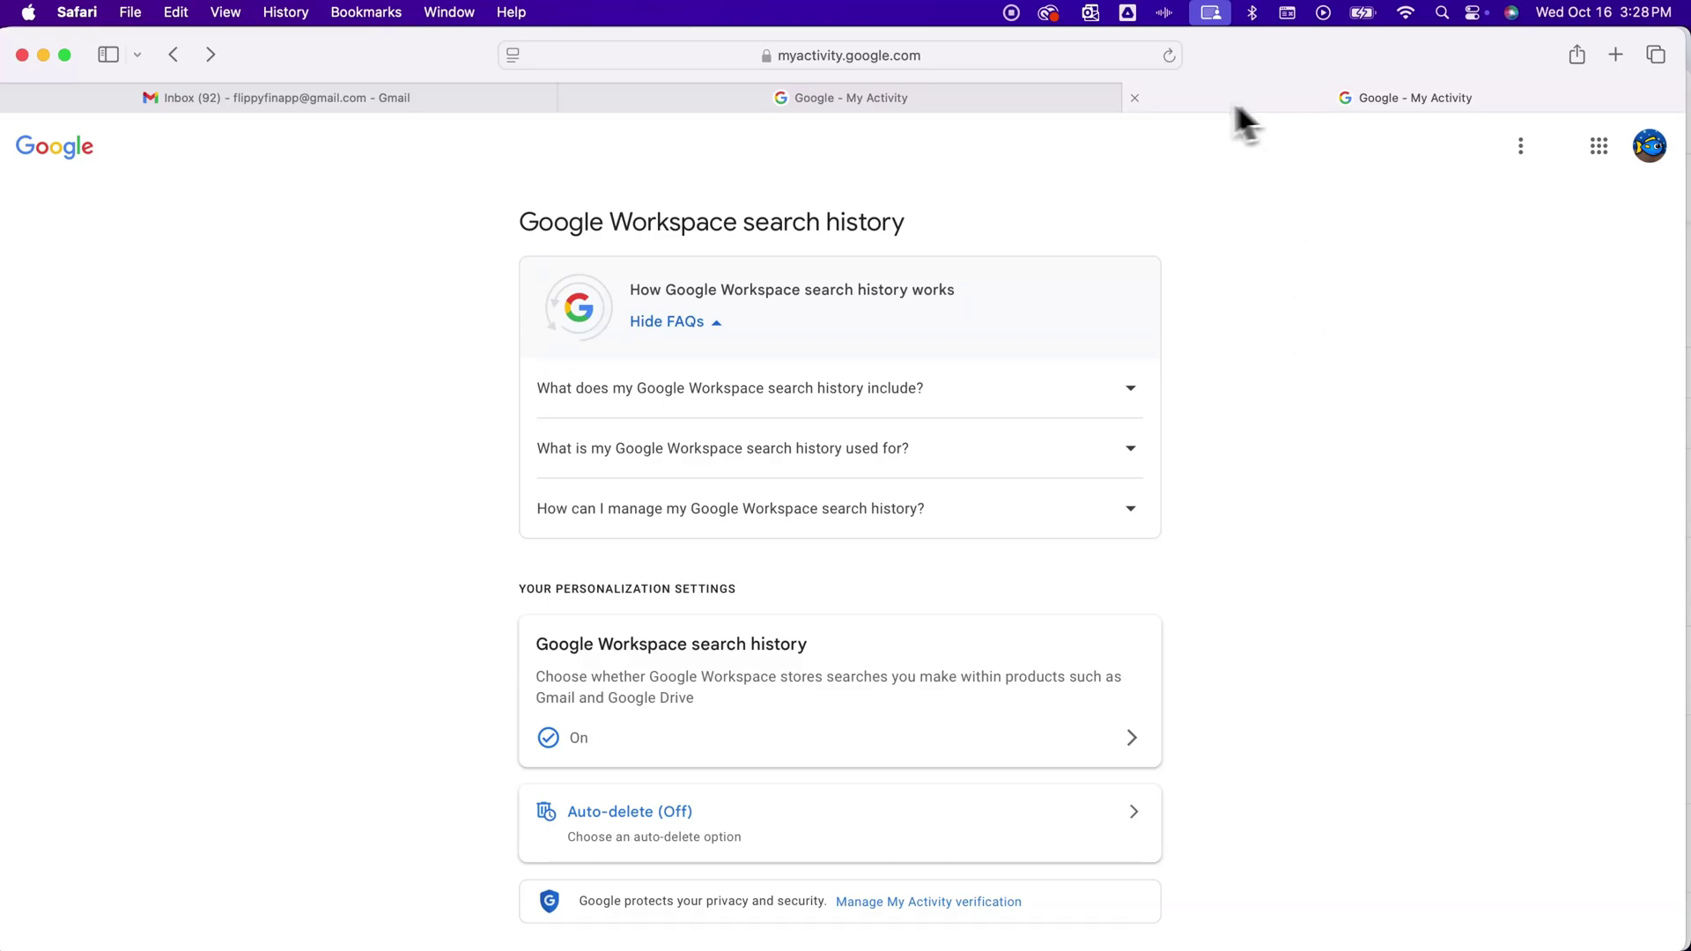
# Step: Close the extra My Activity tab and go back from Other activity to My Google Activity
pyautogui.click(1136, 98)
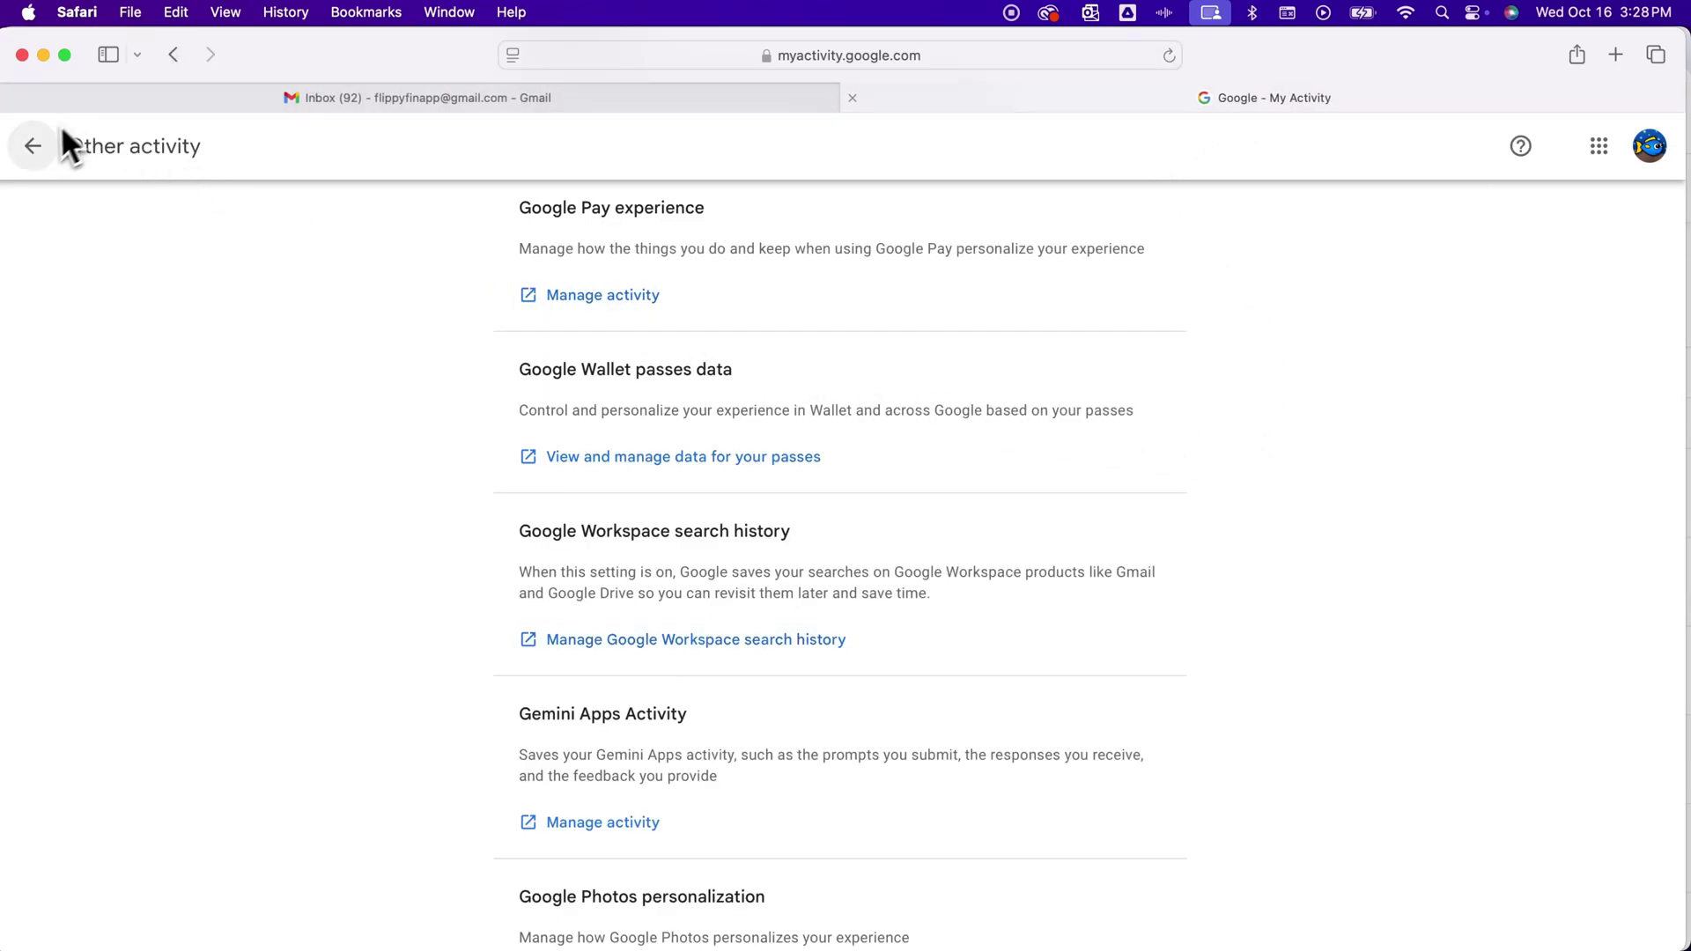
pyautogui.click(33, 144)
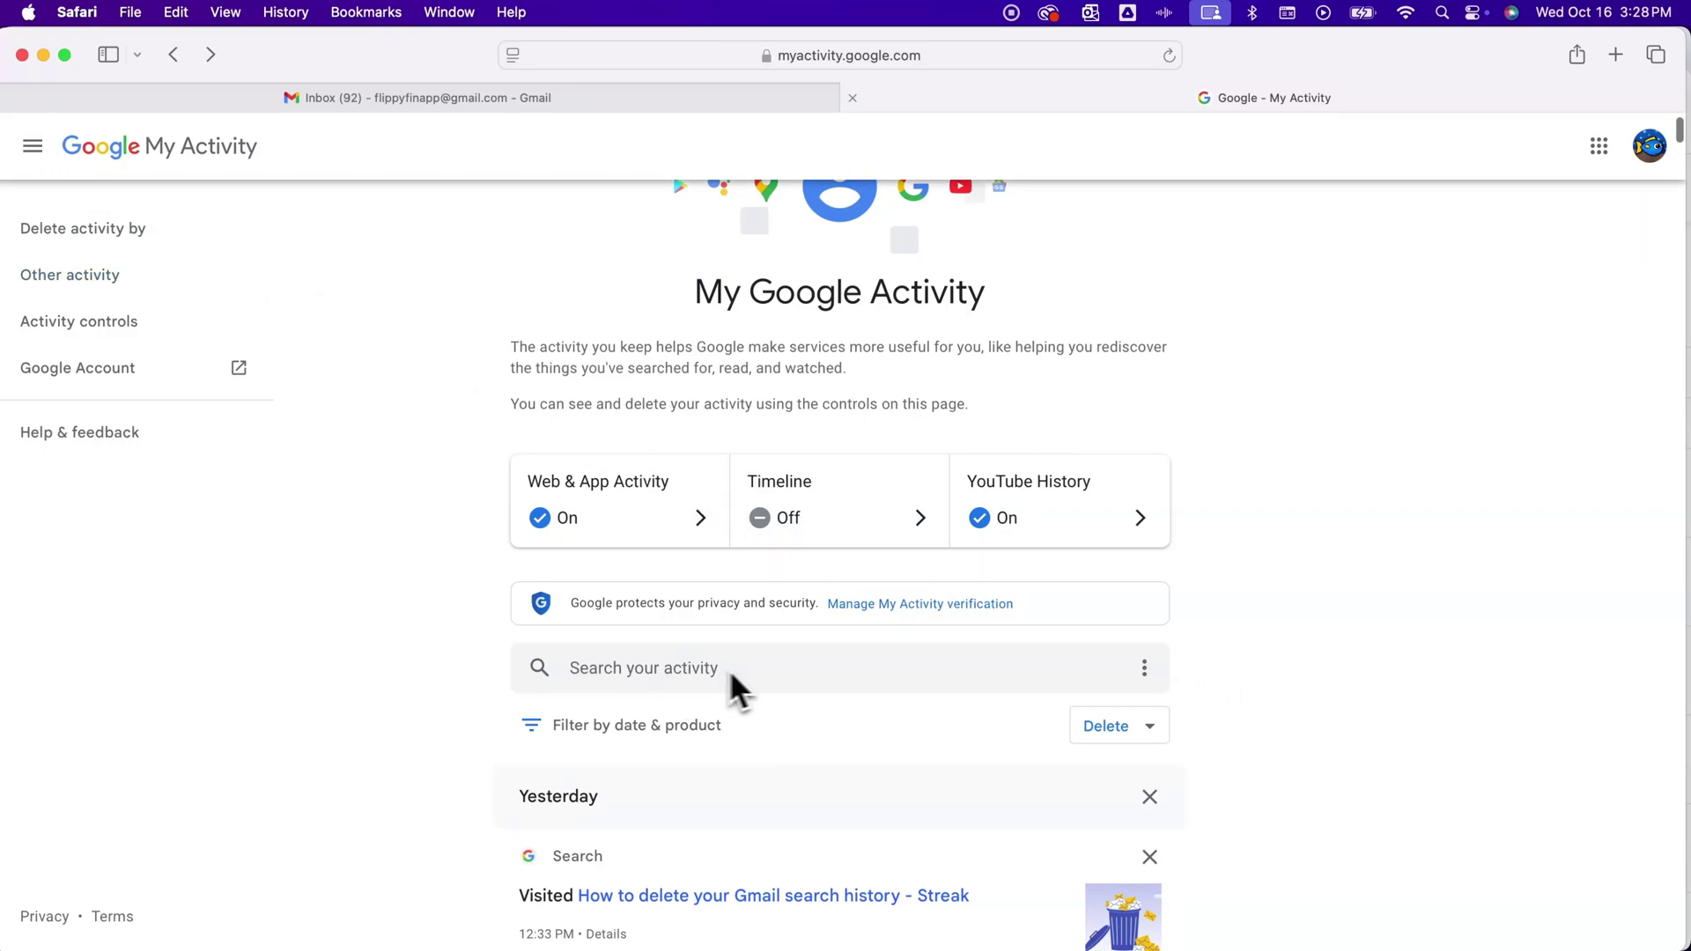
pyautogui.click(1145, 669)
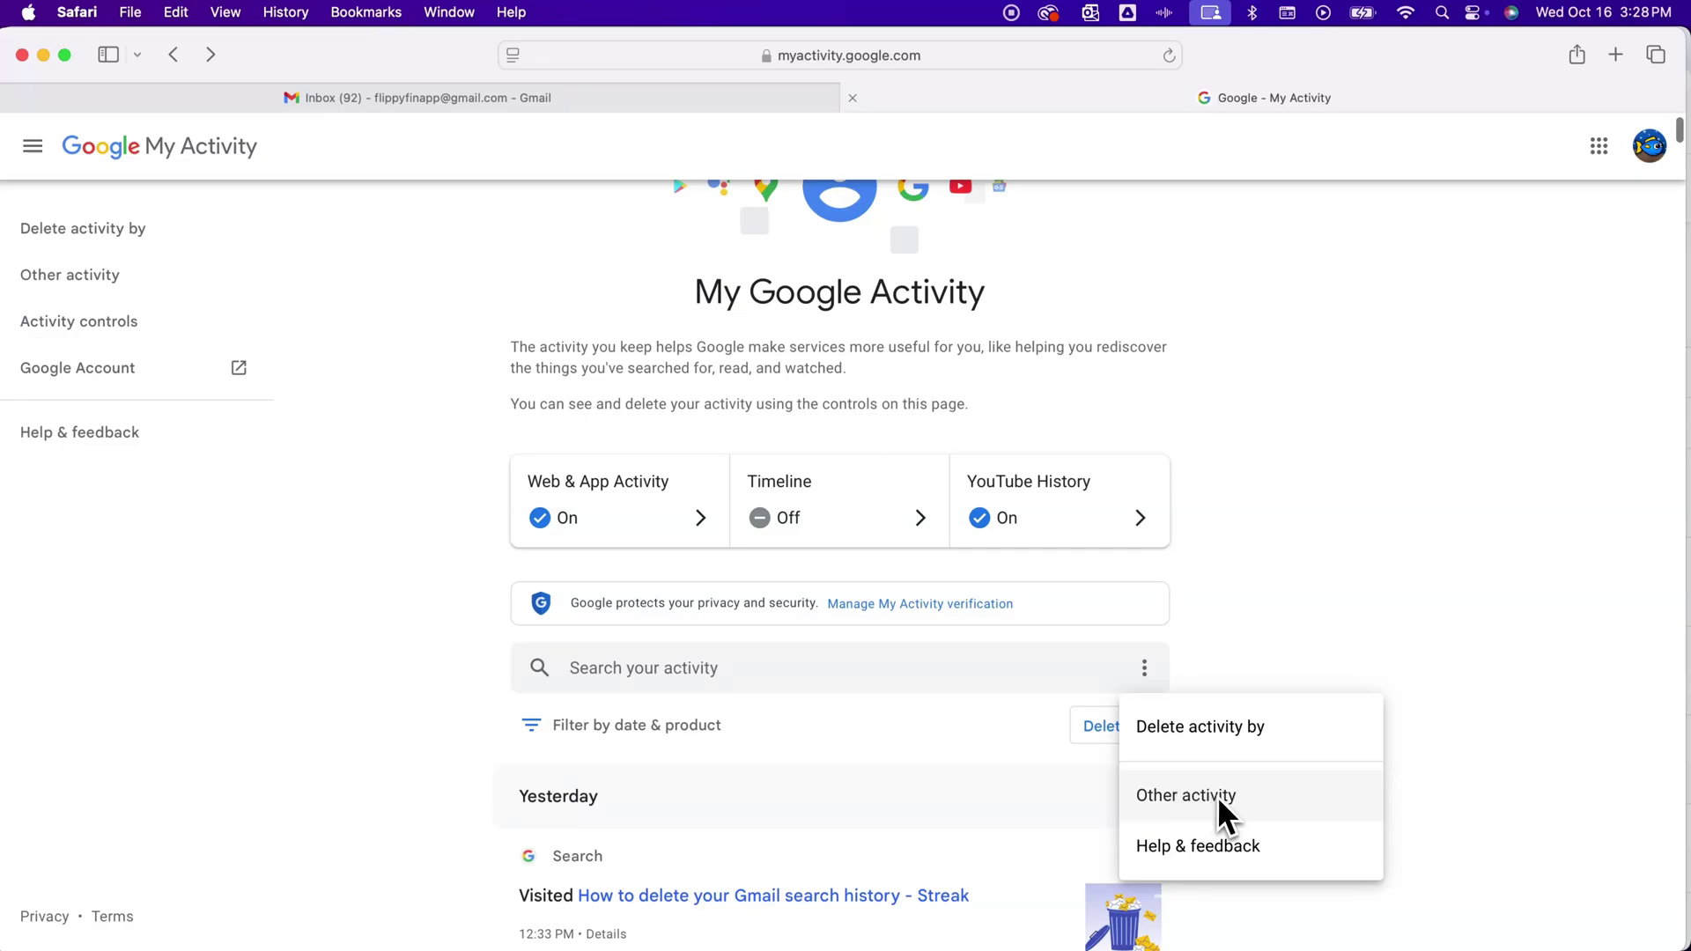
pyautogui.click(1266, 728)
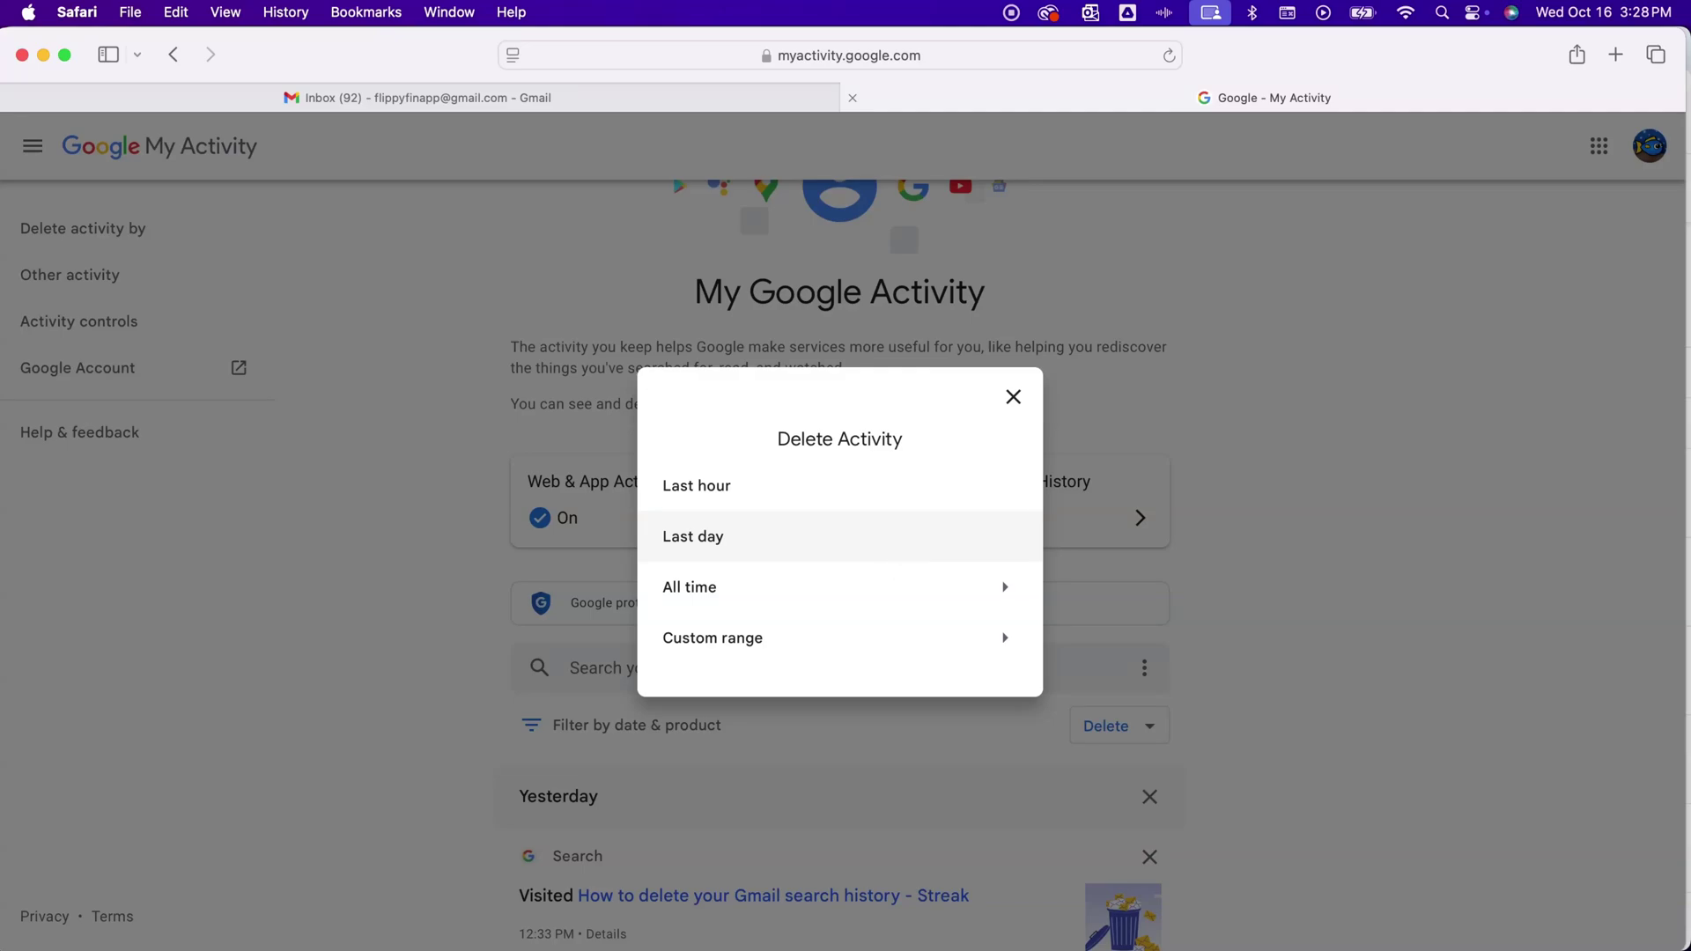
pyautogui.click(1011, 398)
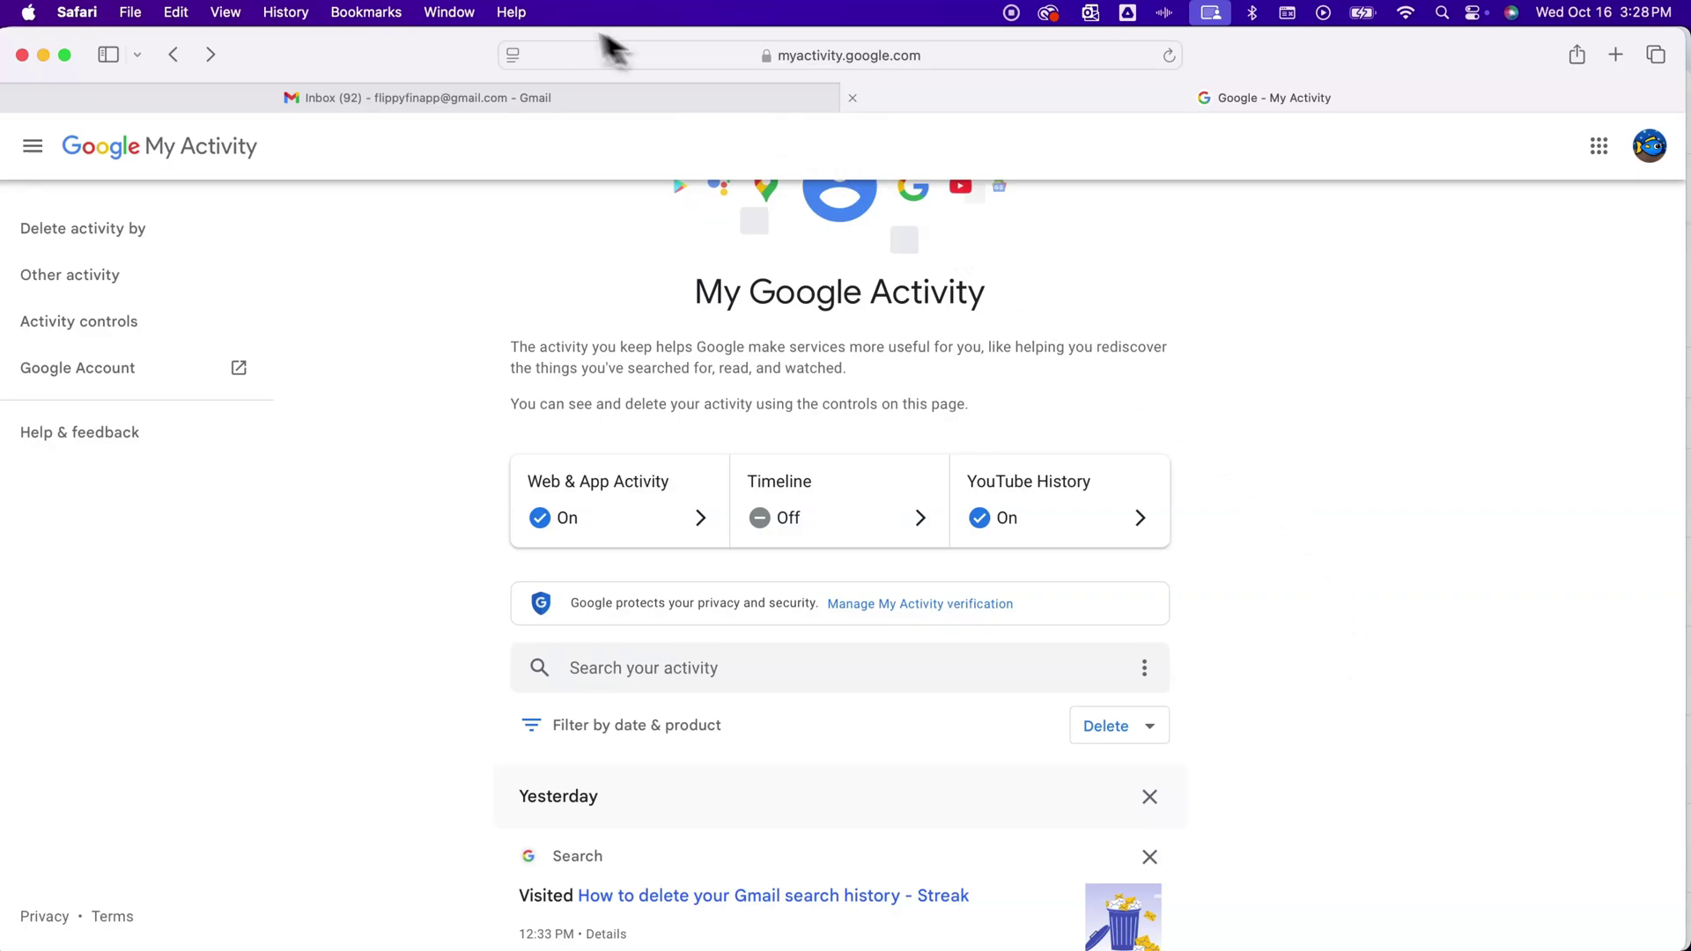
# Step: Search the Gmail mailbox for 'test' to list its 14 matching conversations
pyautogui.click(525, 98)
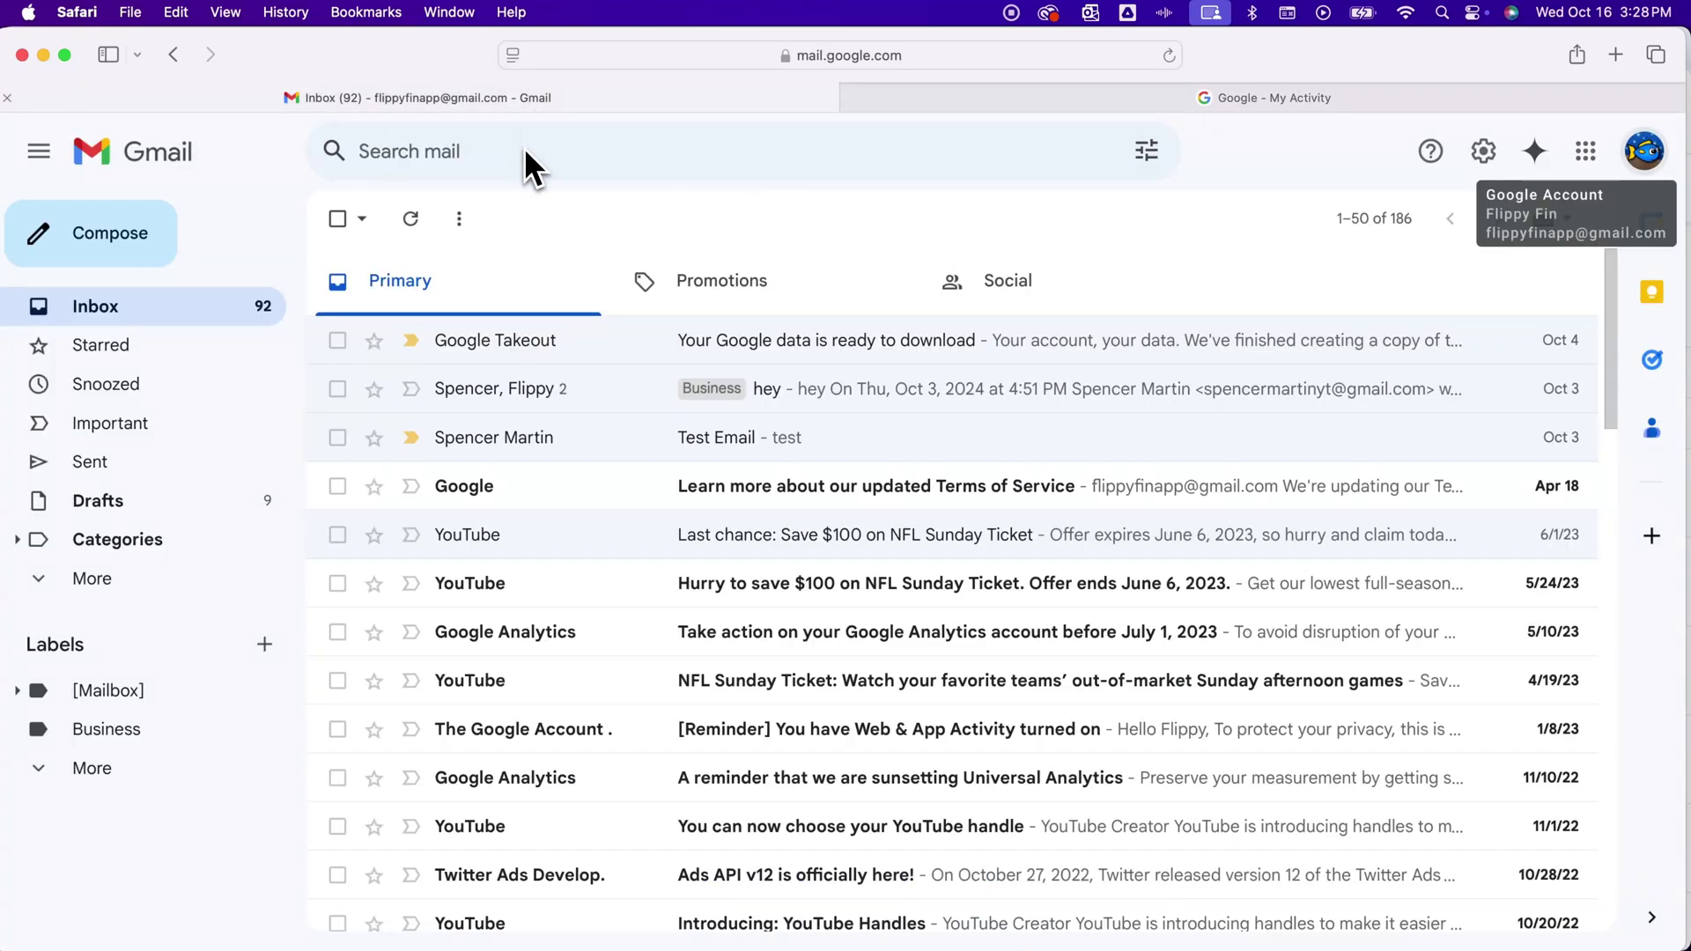
pyautogui.click(558, 156)
pyautogui.write('tes')
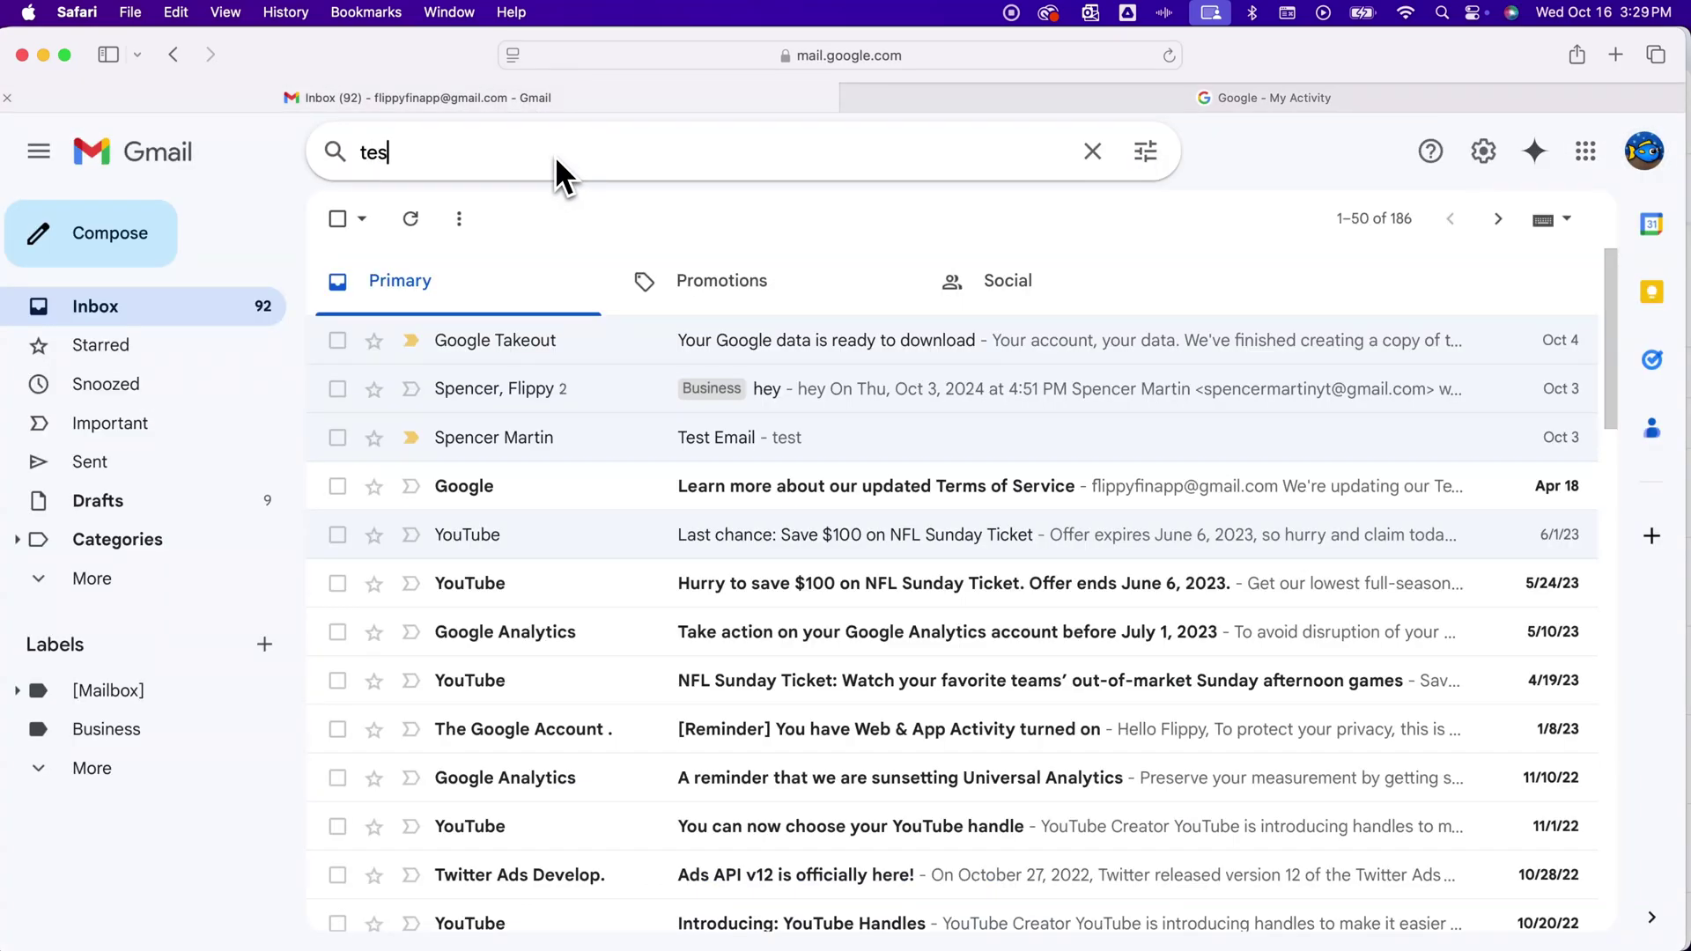
pyautogui.write('t')
pyautogui.press('Return')
# Step: Clear the search box, close the recent searches list, and move focus off the search box
pyautogui.click(1098, 154)
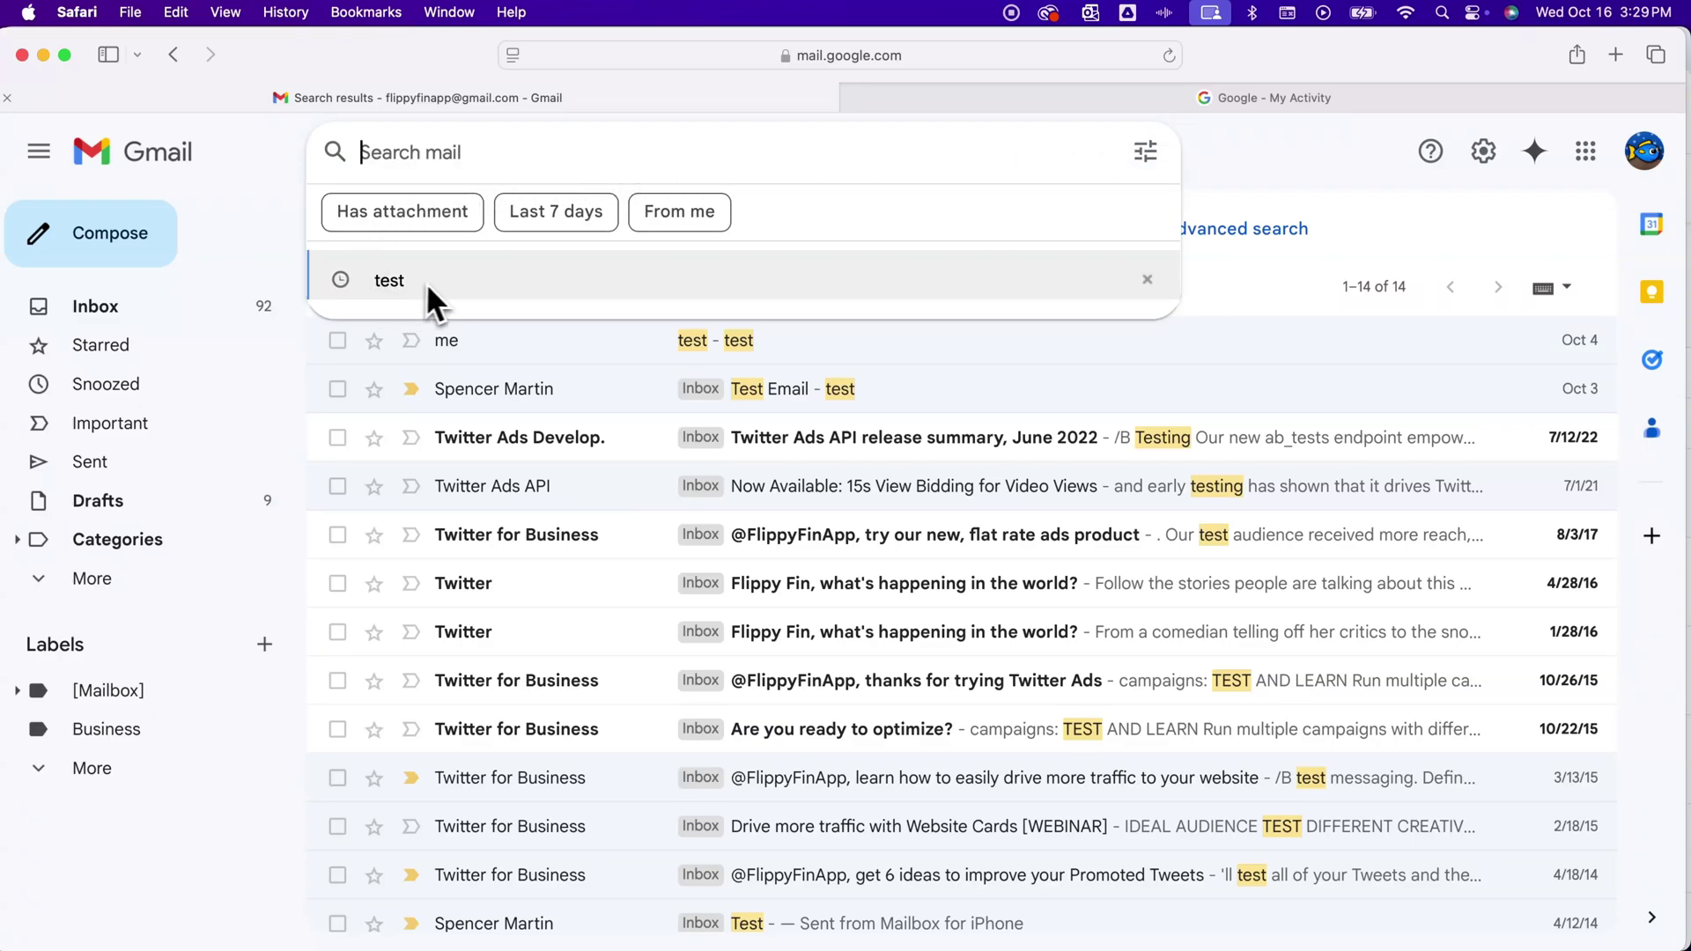
pyautogui.click(1148, 280)
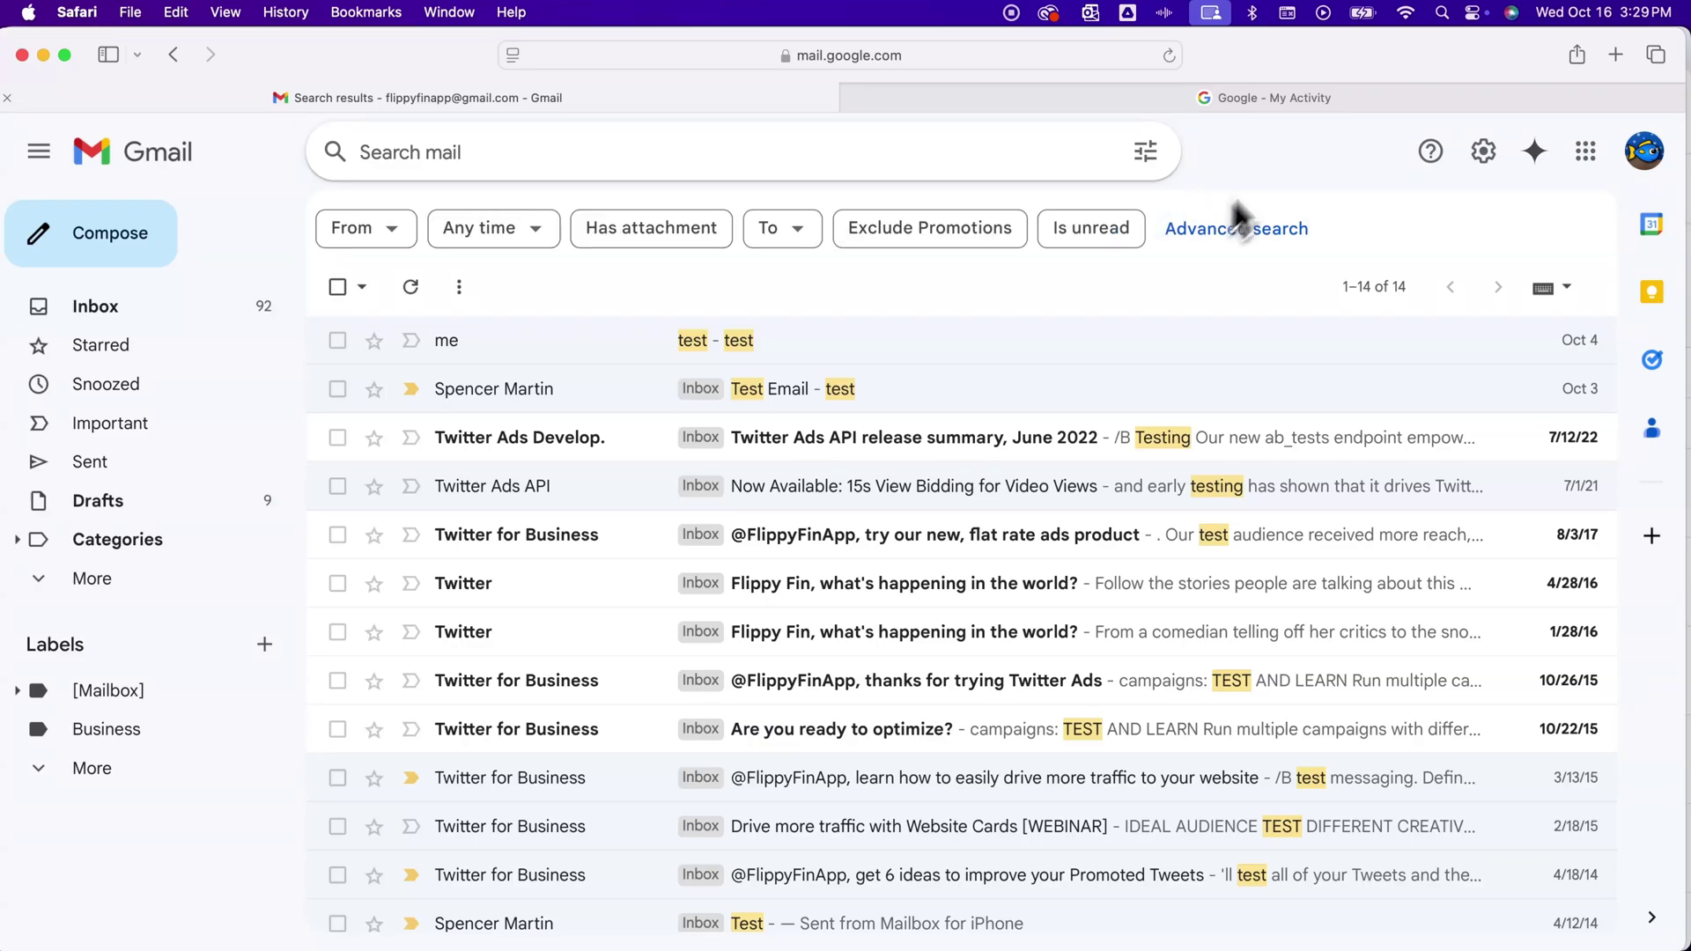
pyautogui.click(1281, 152)
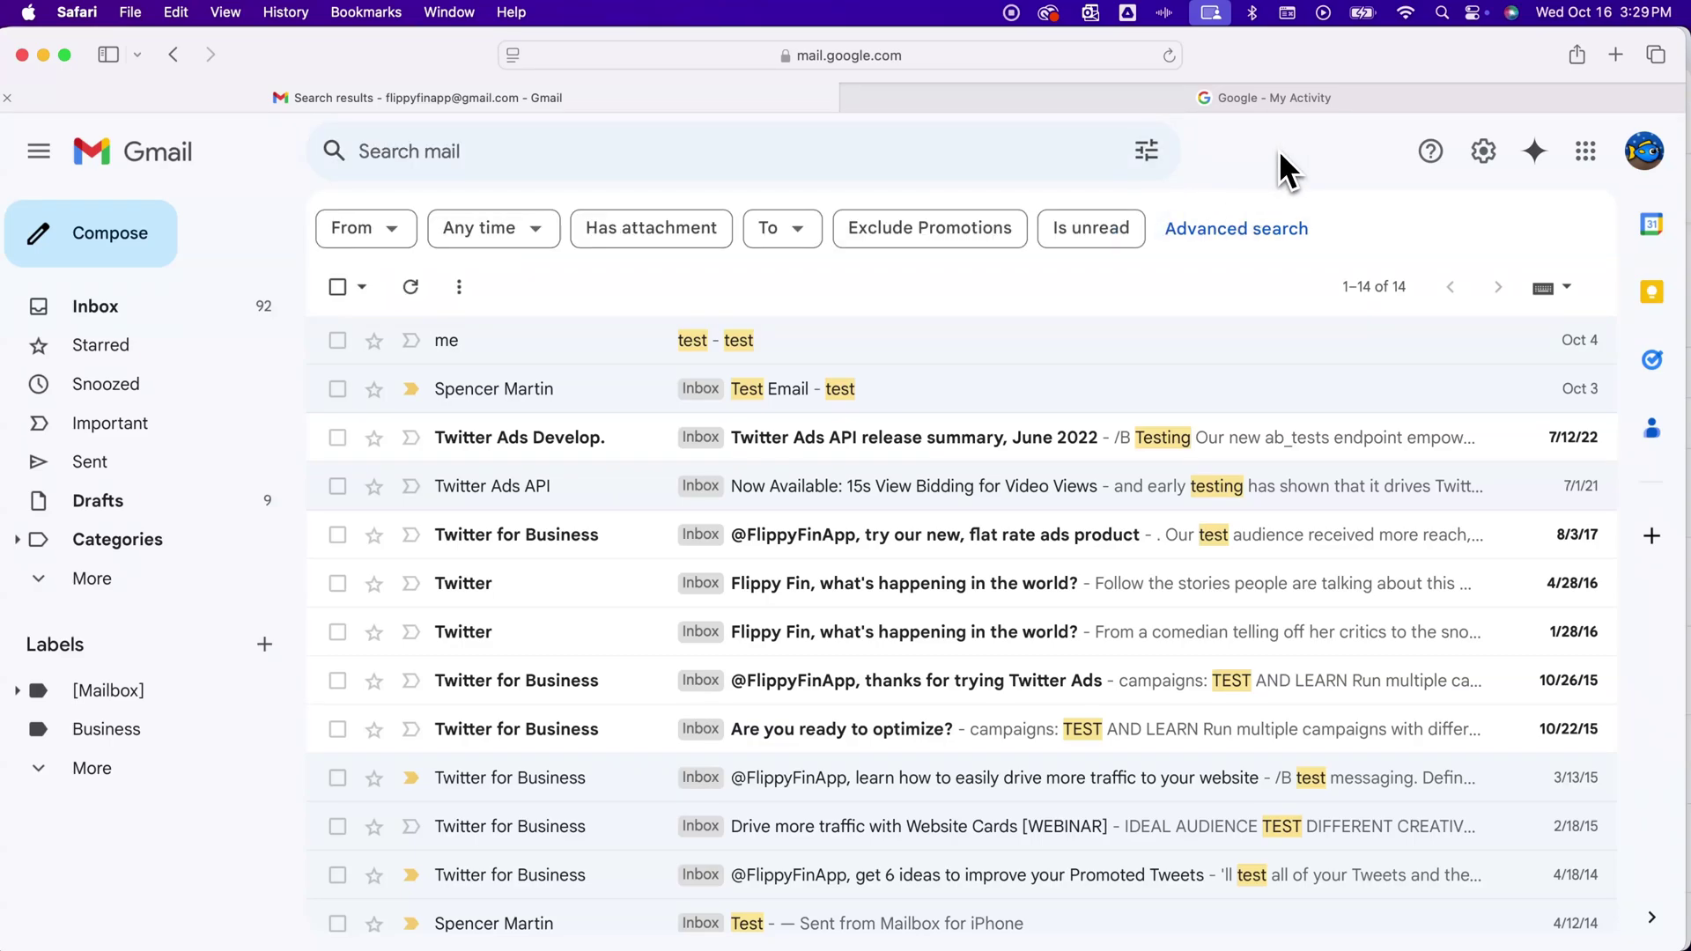